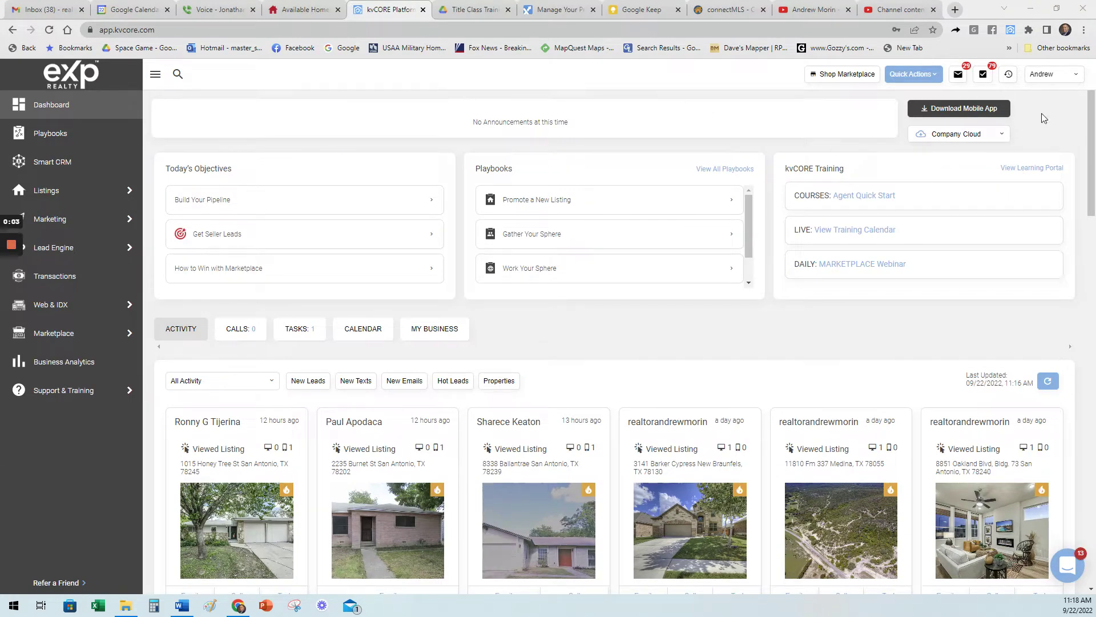
# - Open the agent website andrewmorin.exprealty.com from the kvCORE account menu
pyautogui.click(1047, 78)
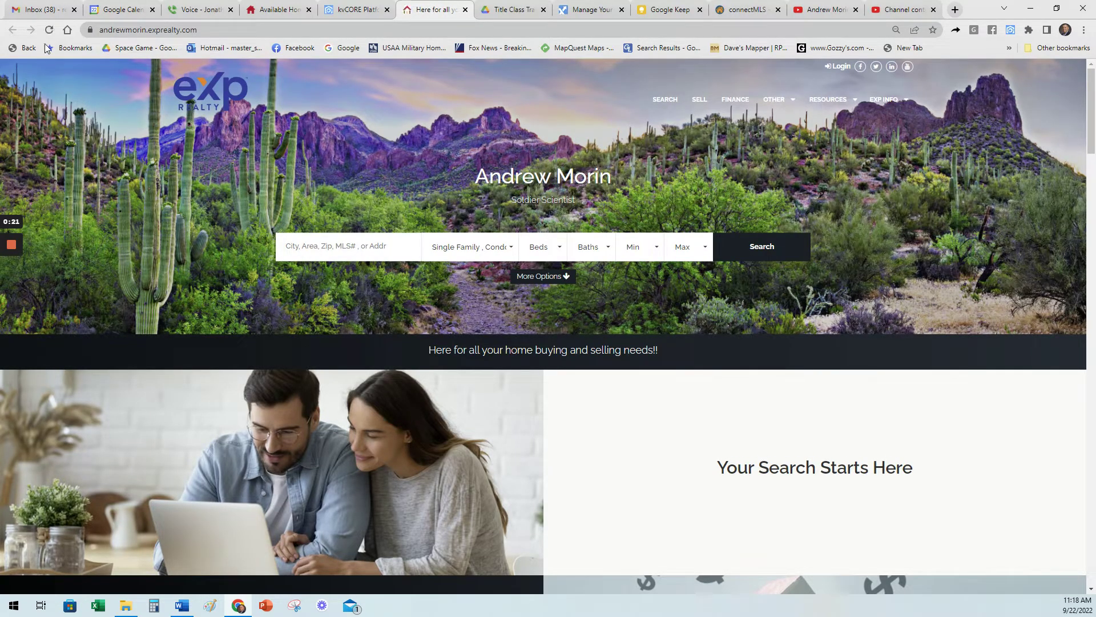
# - Reload the agent site repeatedly to preview each stock background, then return to the kvCORE dashboard
pyautogui.click(49, 30)
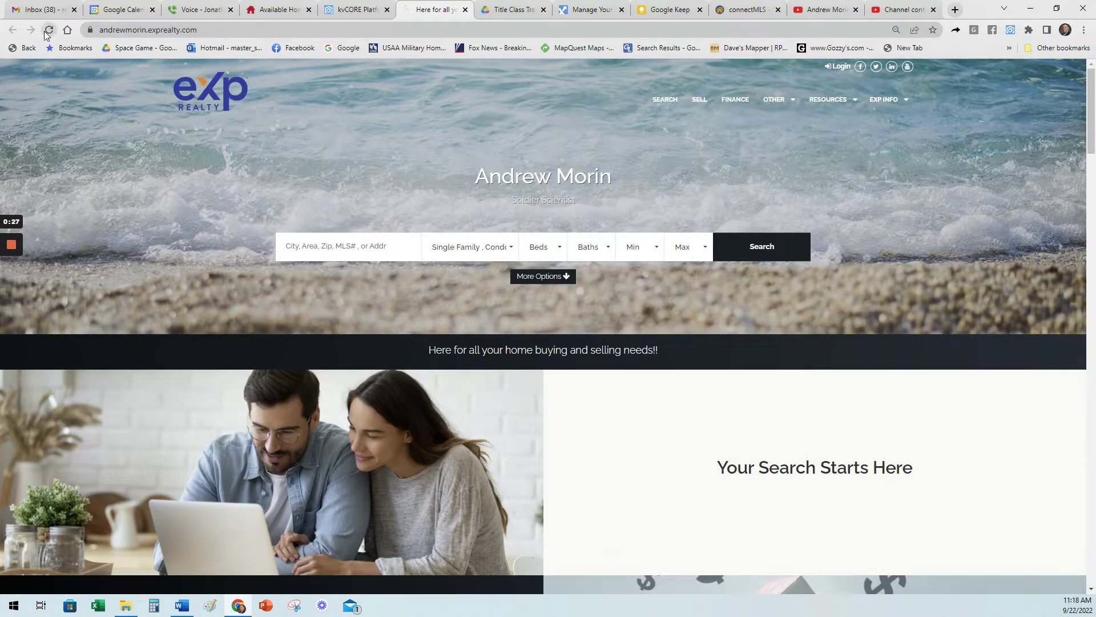
pyautogui.click(48, 31)
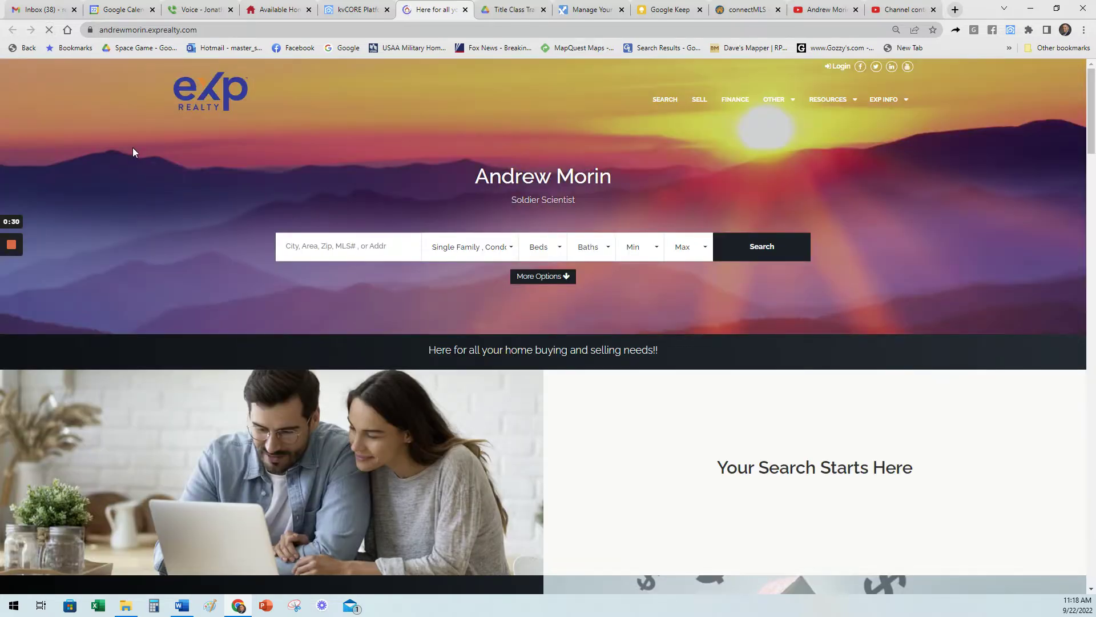
pyautogui.click(48, 30)
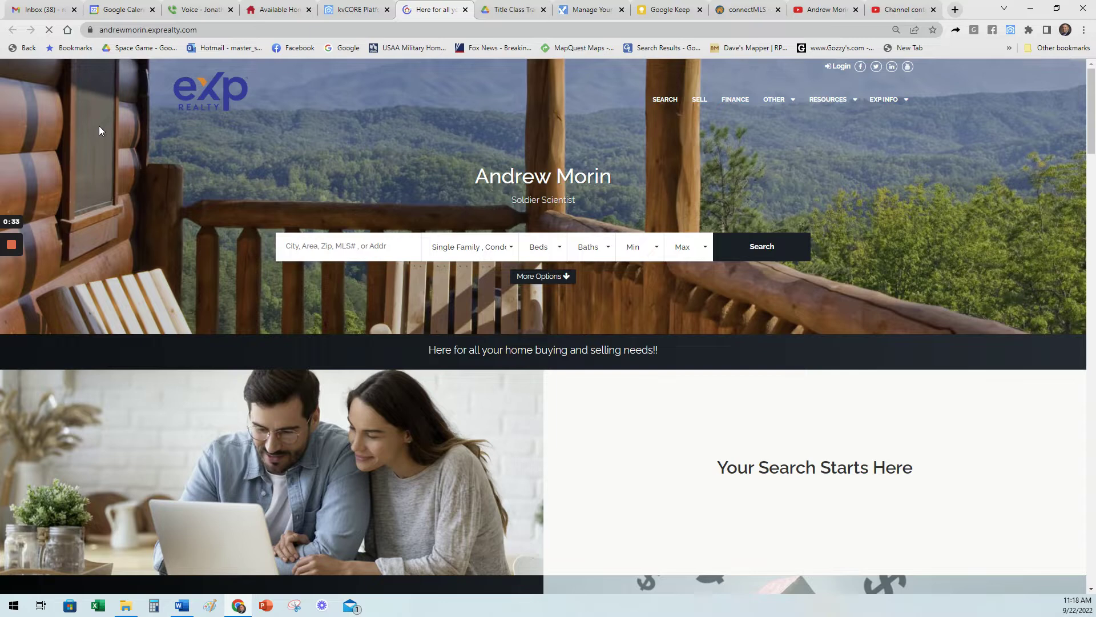
pyautogui.click(49, 30)
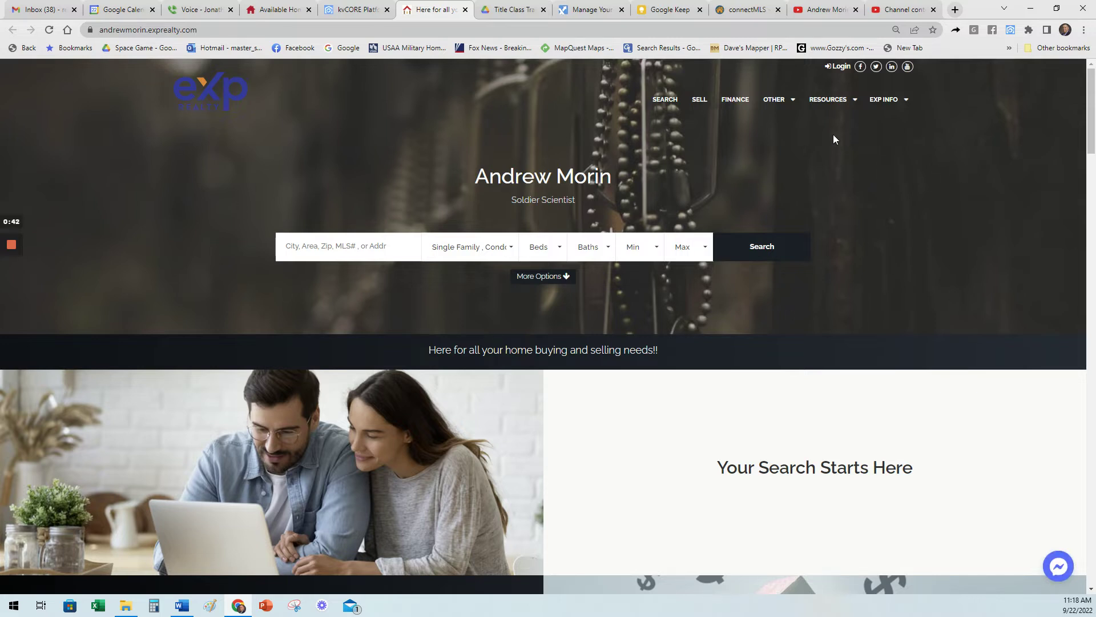
pyautogui.click(49, 30)
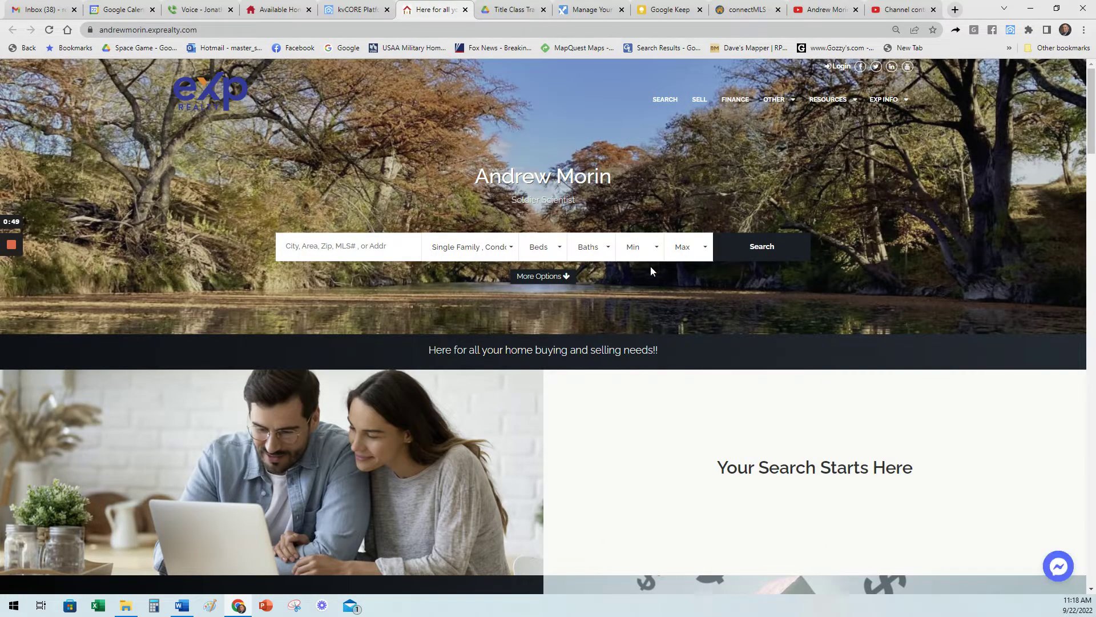
pyautogui.click(49, 30)
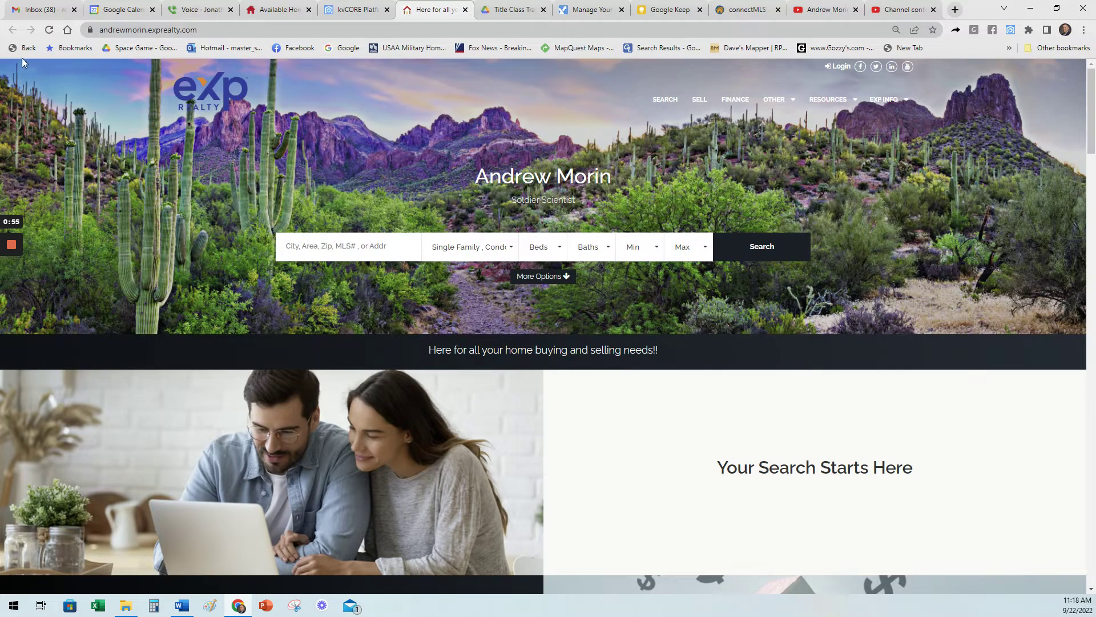
pyautogui.click(49, 30)
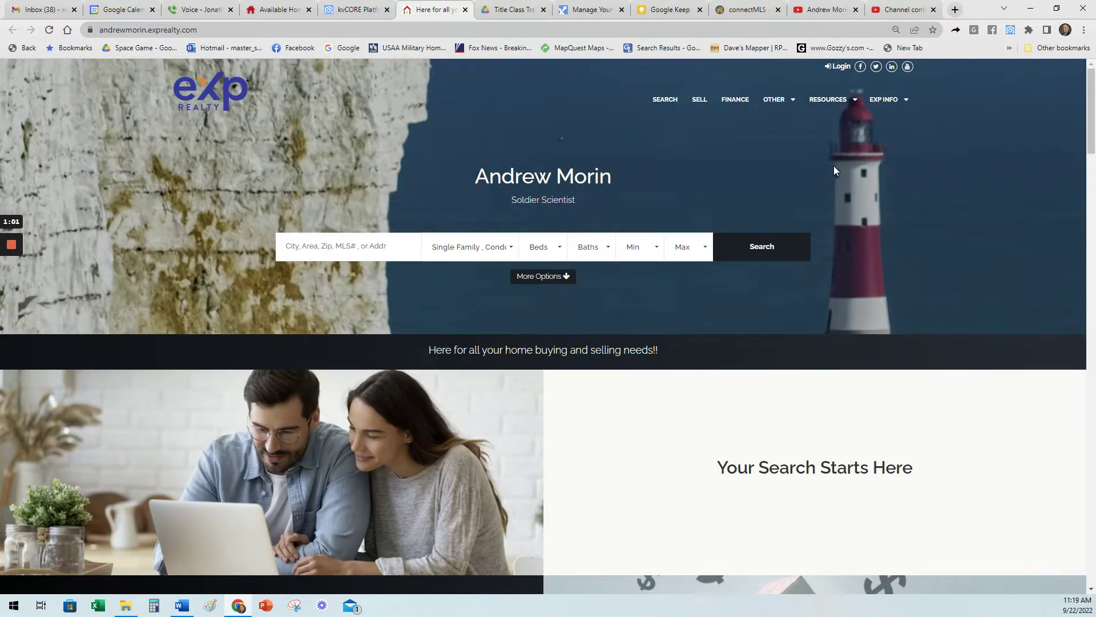
pyautogui.click(50, 29)
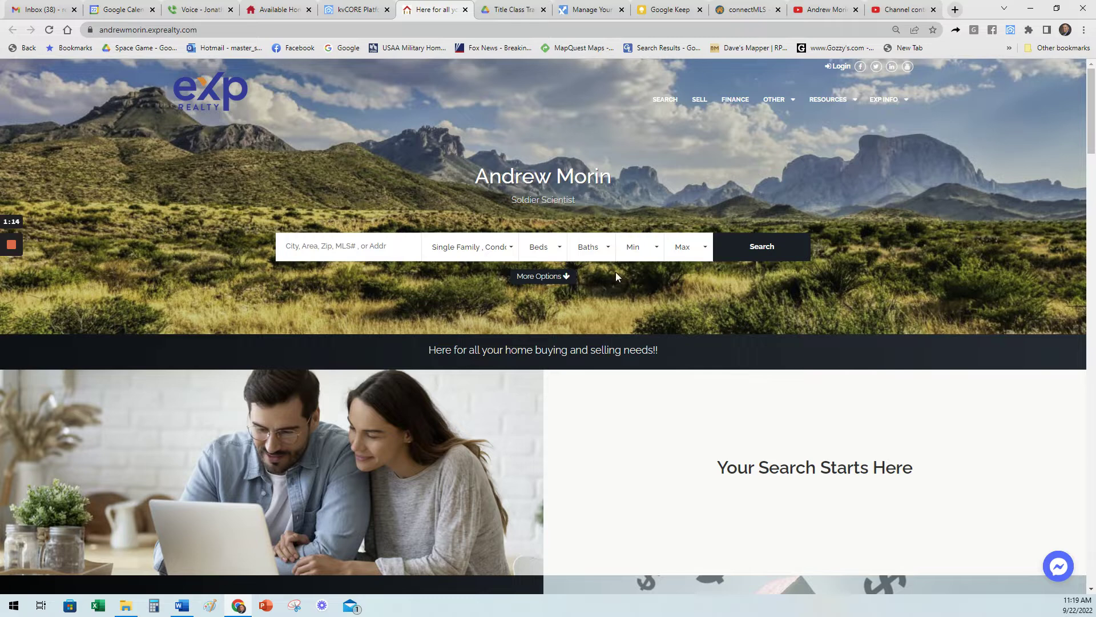
pyautogui.click(50, 30)
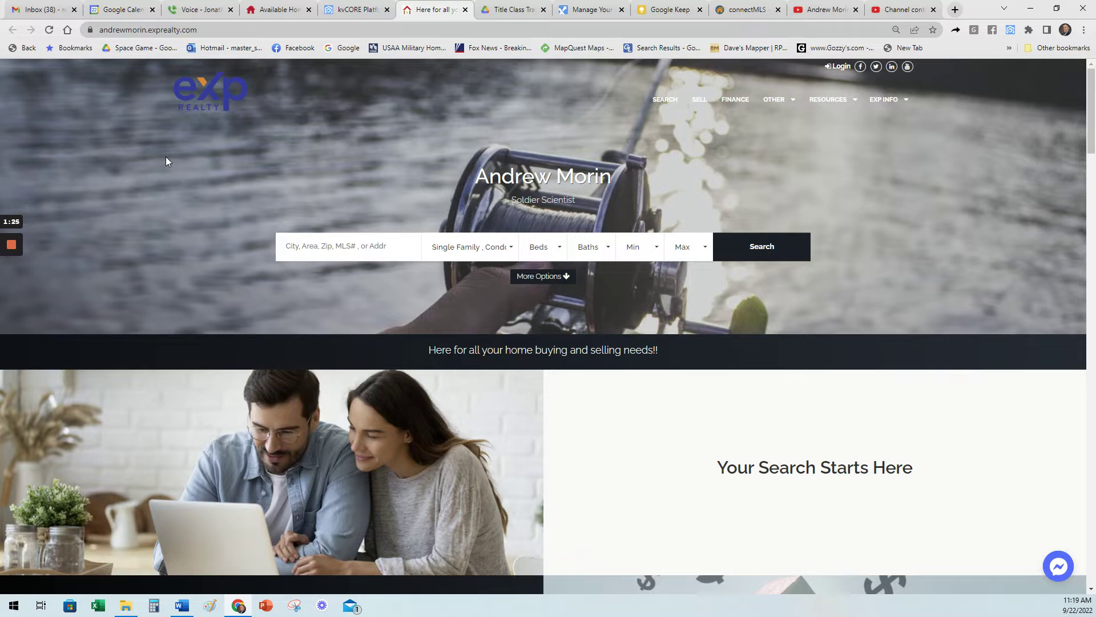
pyautogui.click(49, 29)
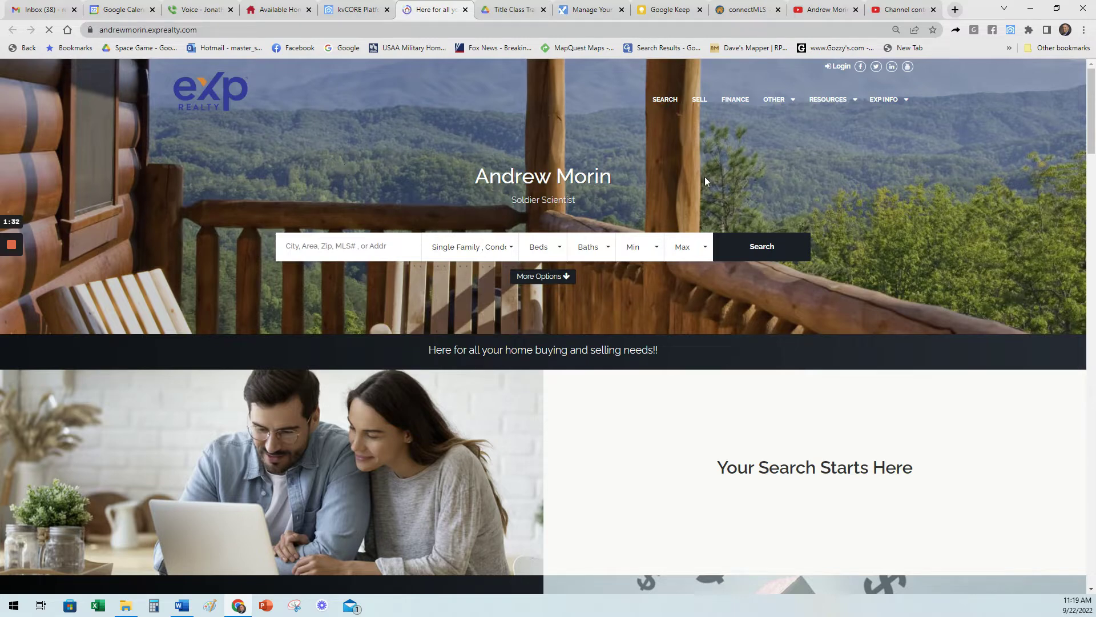
pyautogui.click(353, 7)
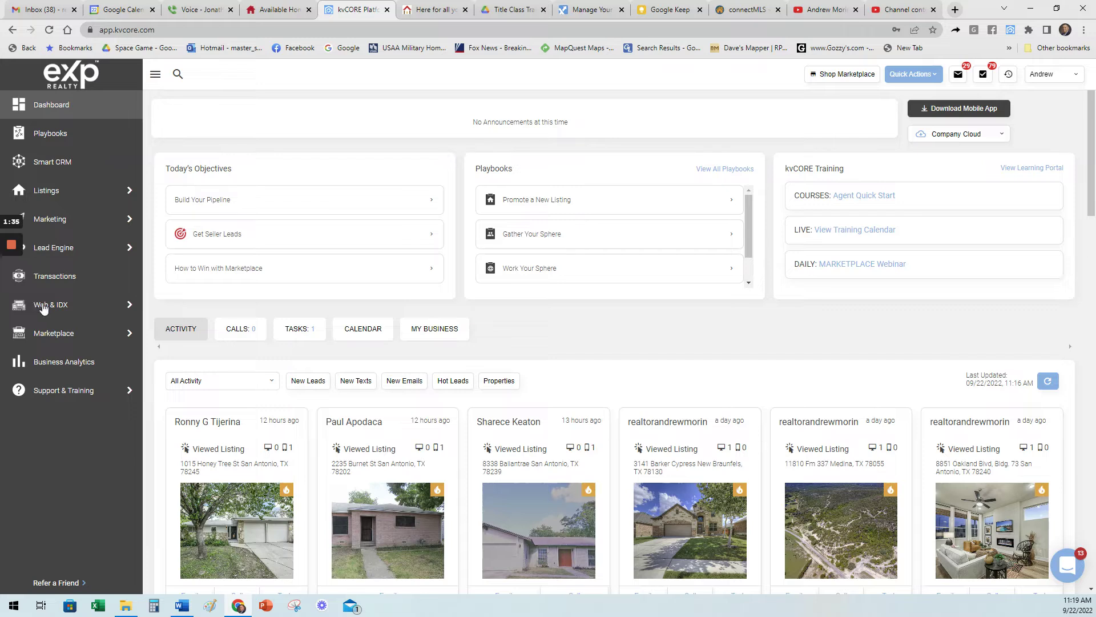
# - Open Web & IDX Edit Settings down to Background Image(s), then start a new browser tab
pyautogui.click(49, 309)
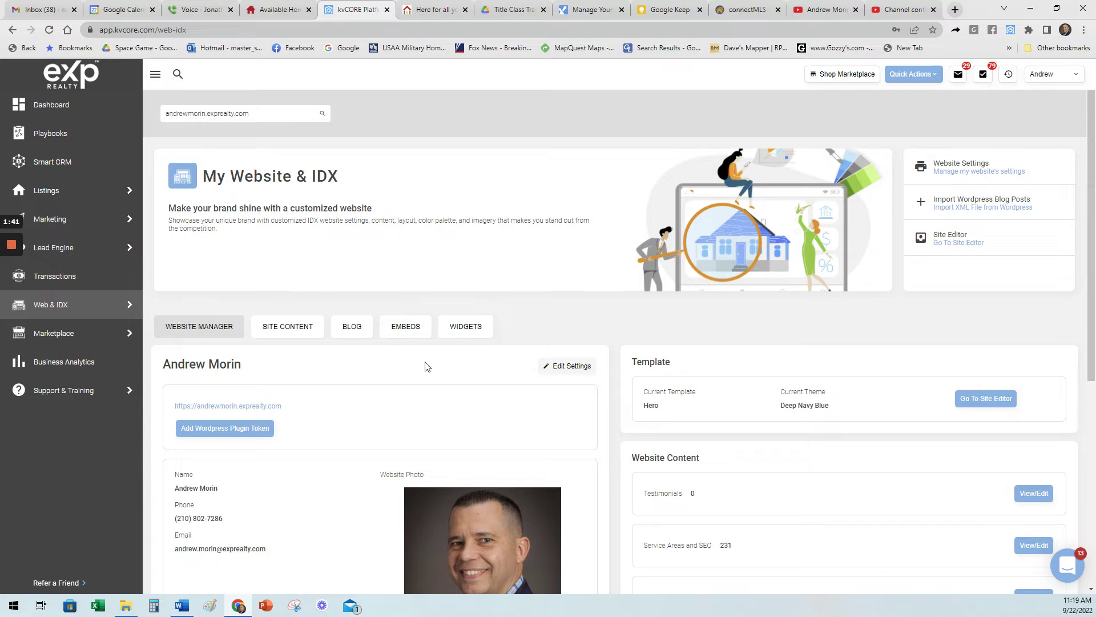
pyautogui.click(569, 369)
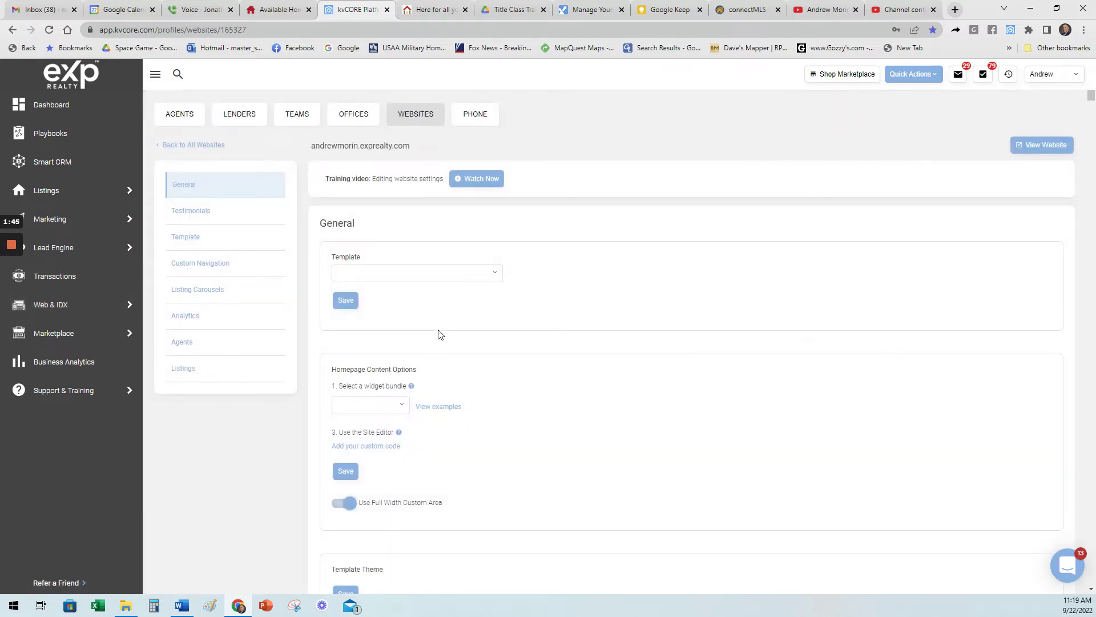
pyautogui.scroll(-7, 229, 421)
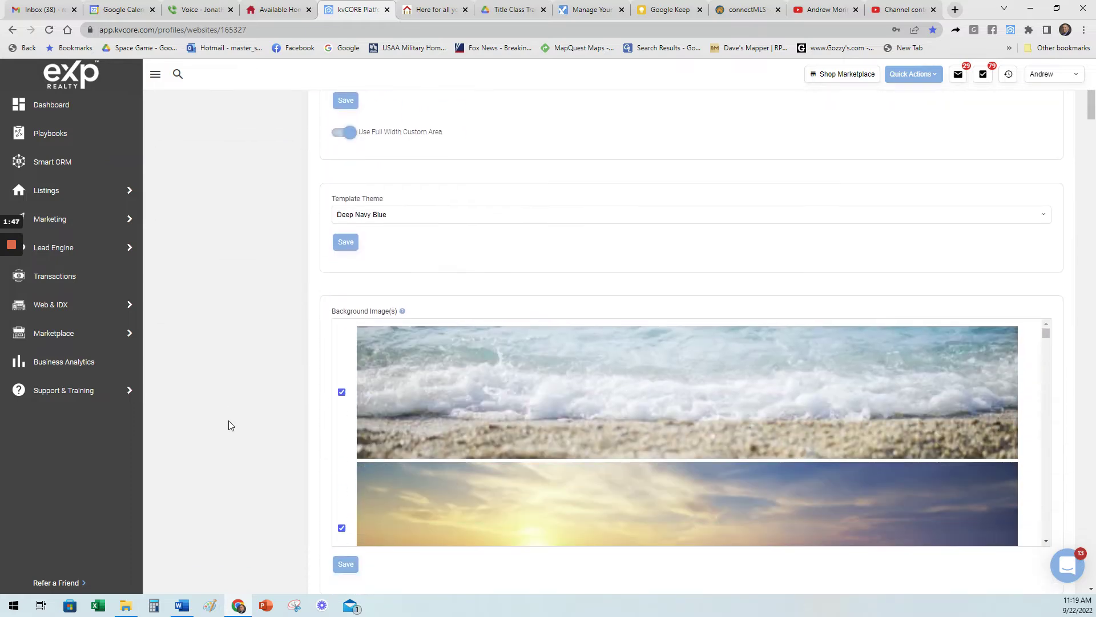
pyautogui.scroll(-3, 229, 421)
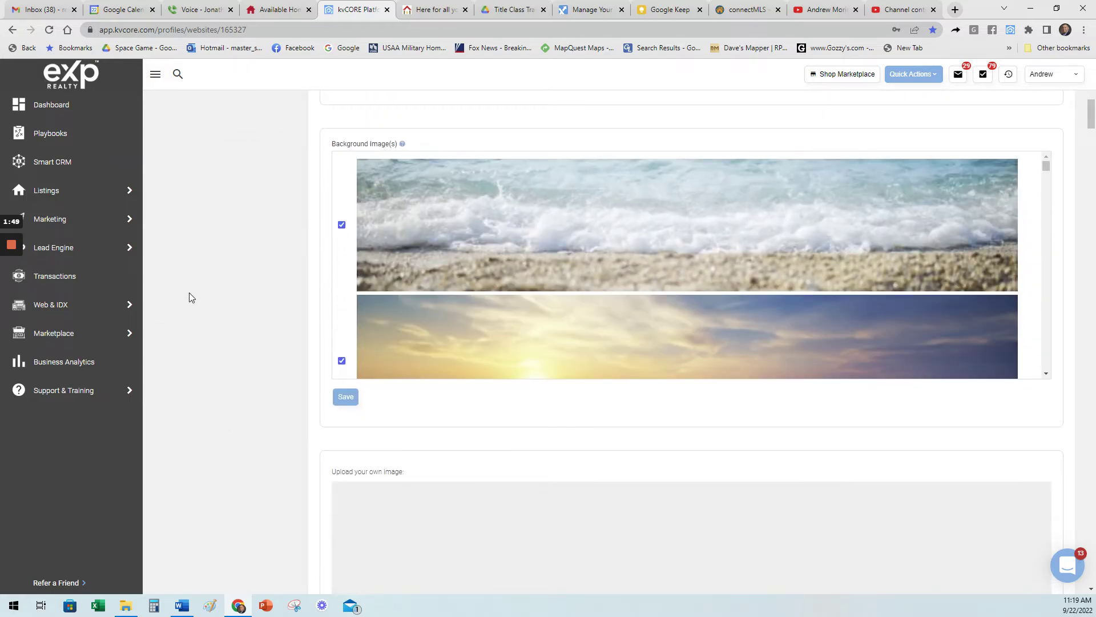
pyautogui.scroll(-5, 190, 294)
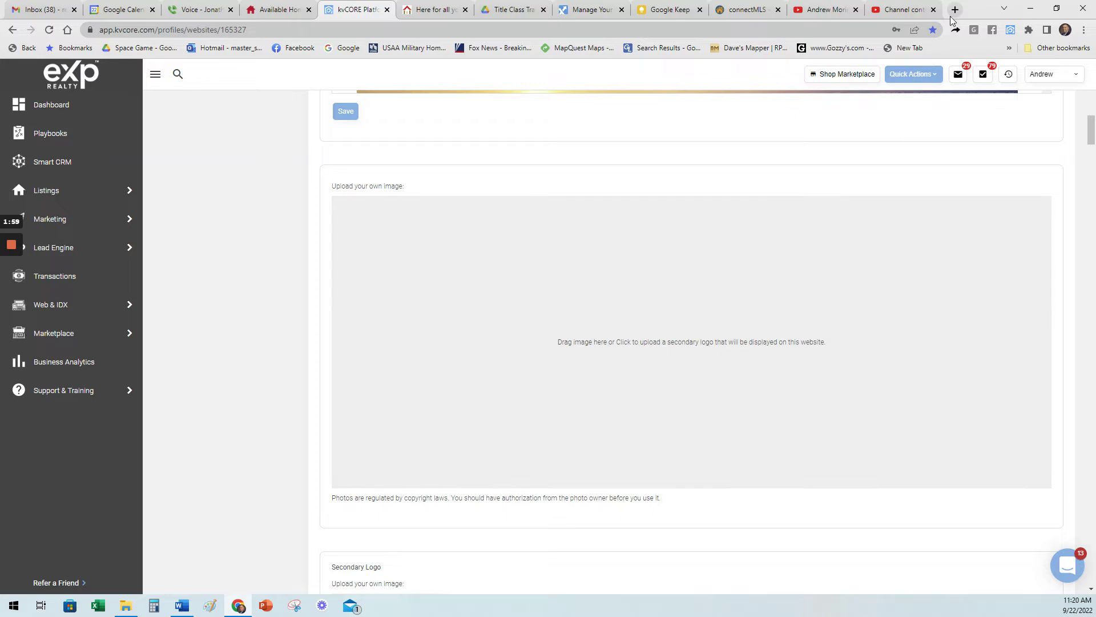
pyautogui.click(956, 9)
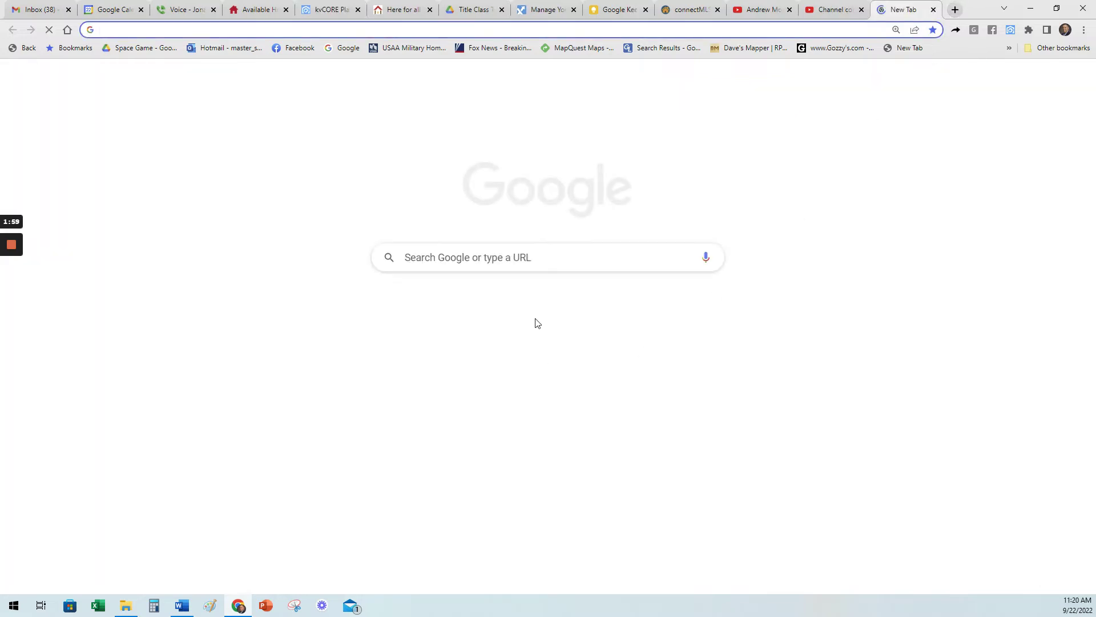
# - Search 'unsplash' in the new tab and go to unsplash.com
pyautogui.click(537, 251)
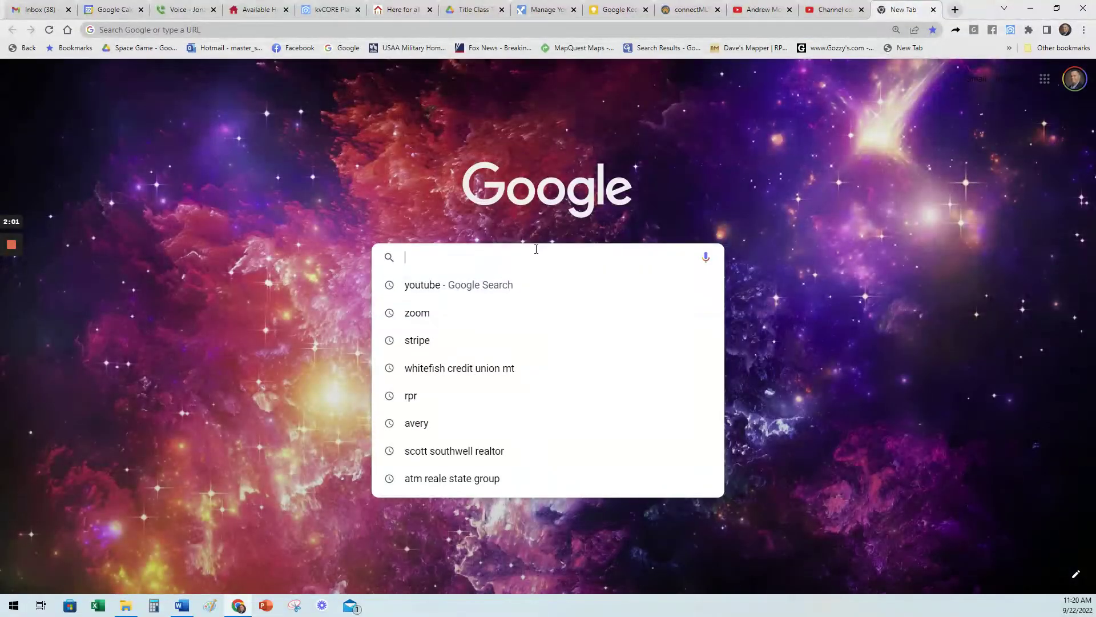
pyautogui.write('unsplash')
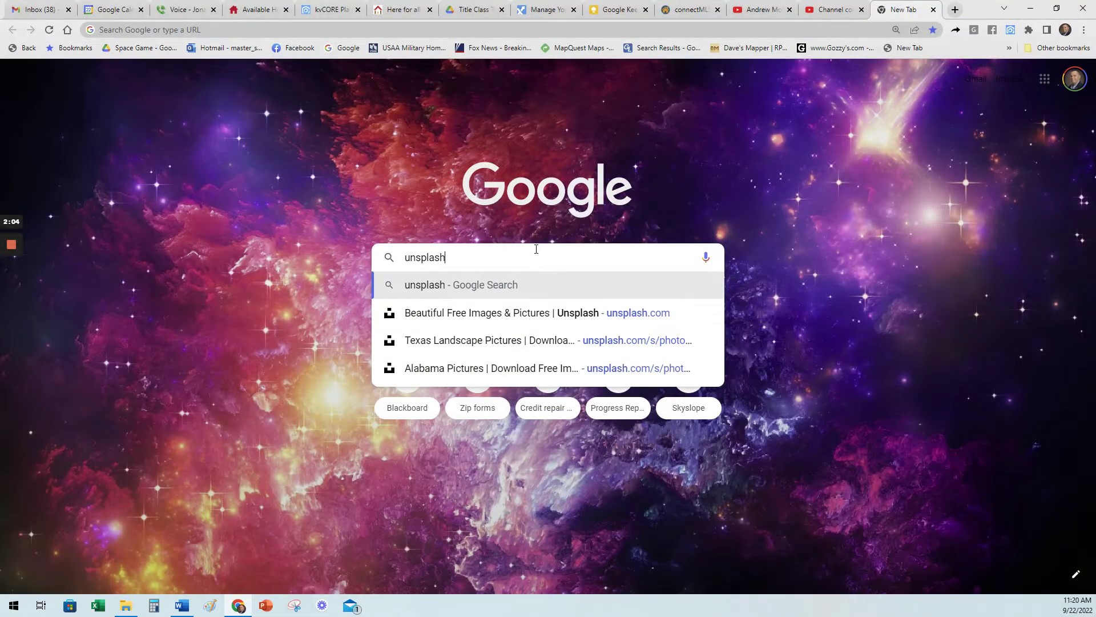
pyautogui.click(479, 312)
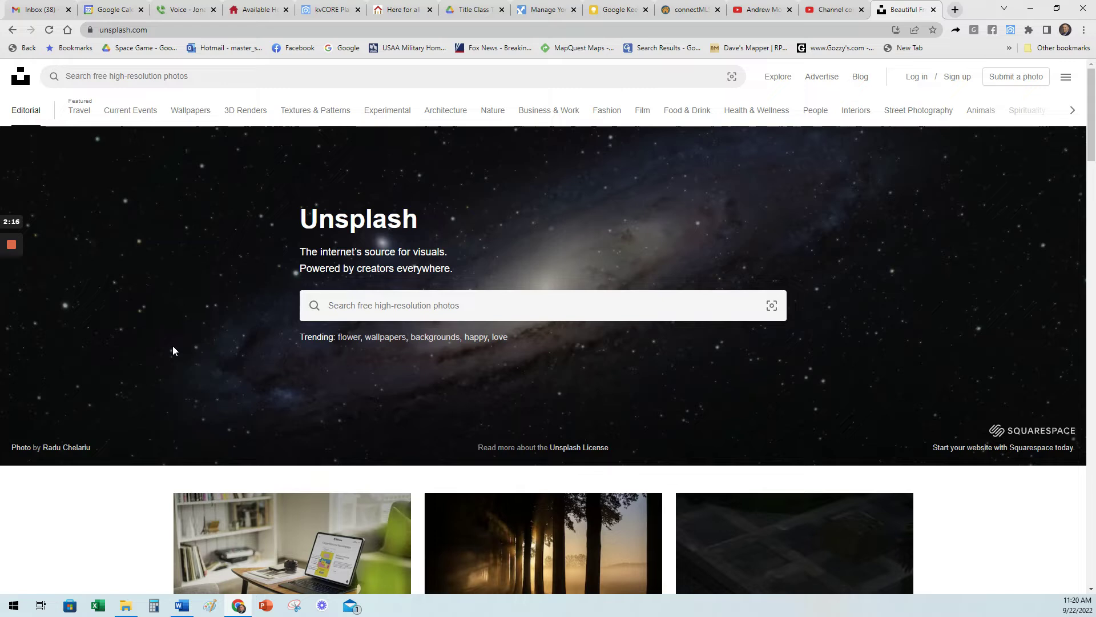
# - Search Unsplash for 'texas wildlife' and scroll down to the flowering cactus photo
pyautogui.click(409, 308)
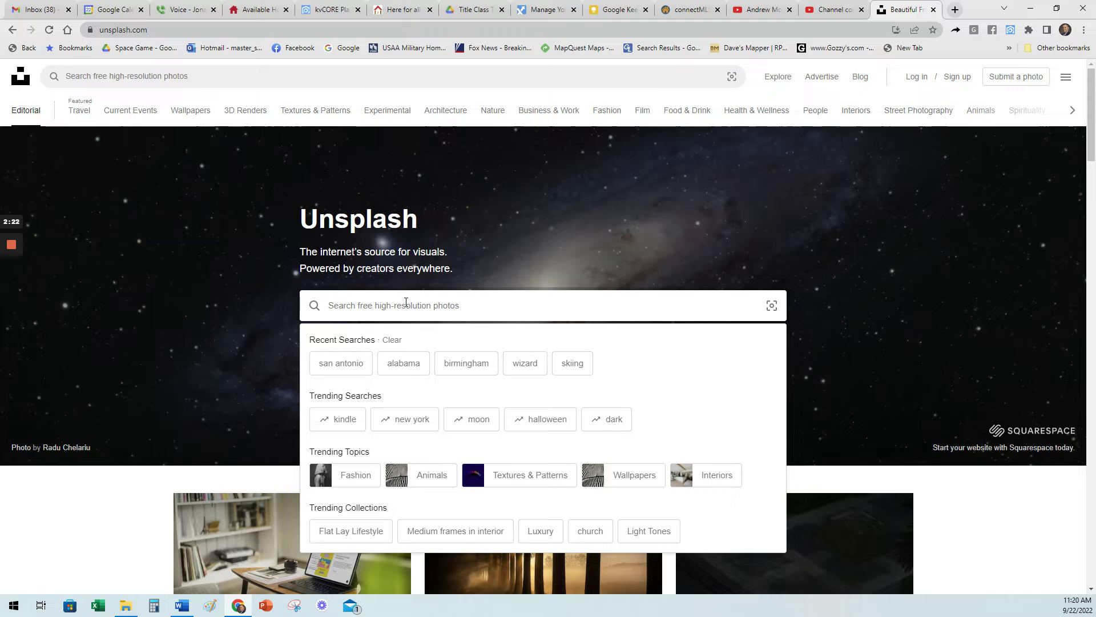
pyautogui.write('te')
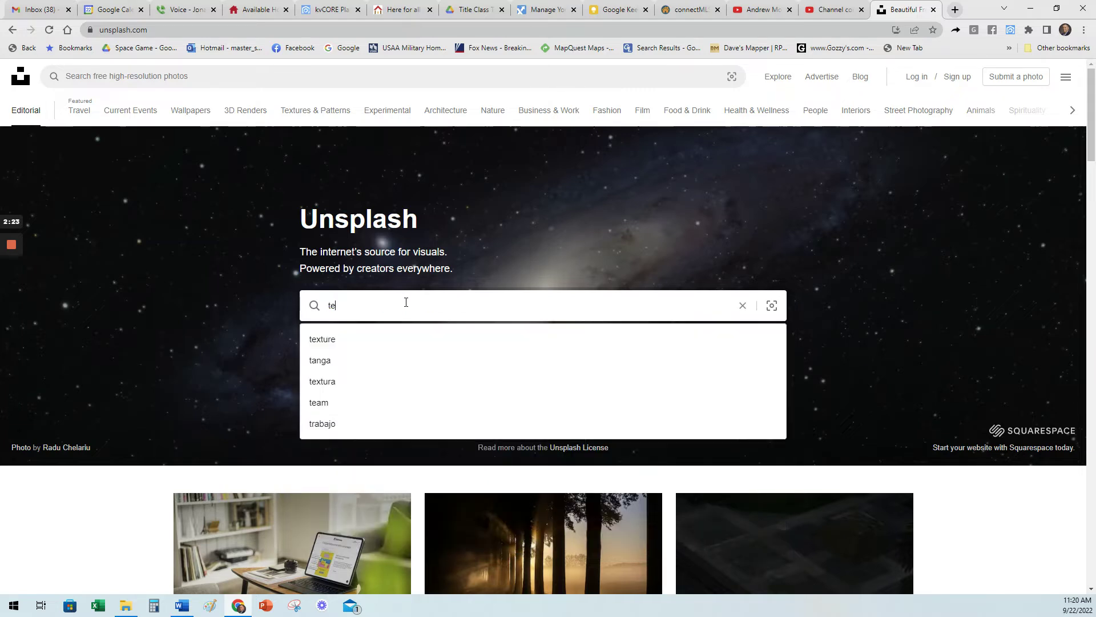
pyautogui.write('xas wildl')
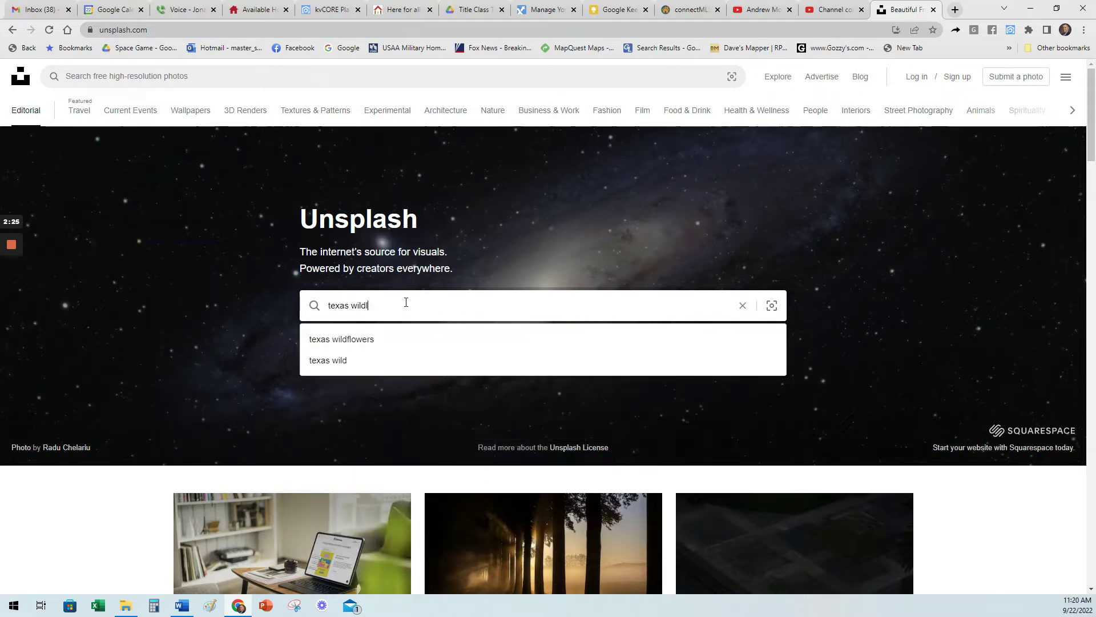
pyautogui.write('ife')
pyautogui.press('Return')
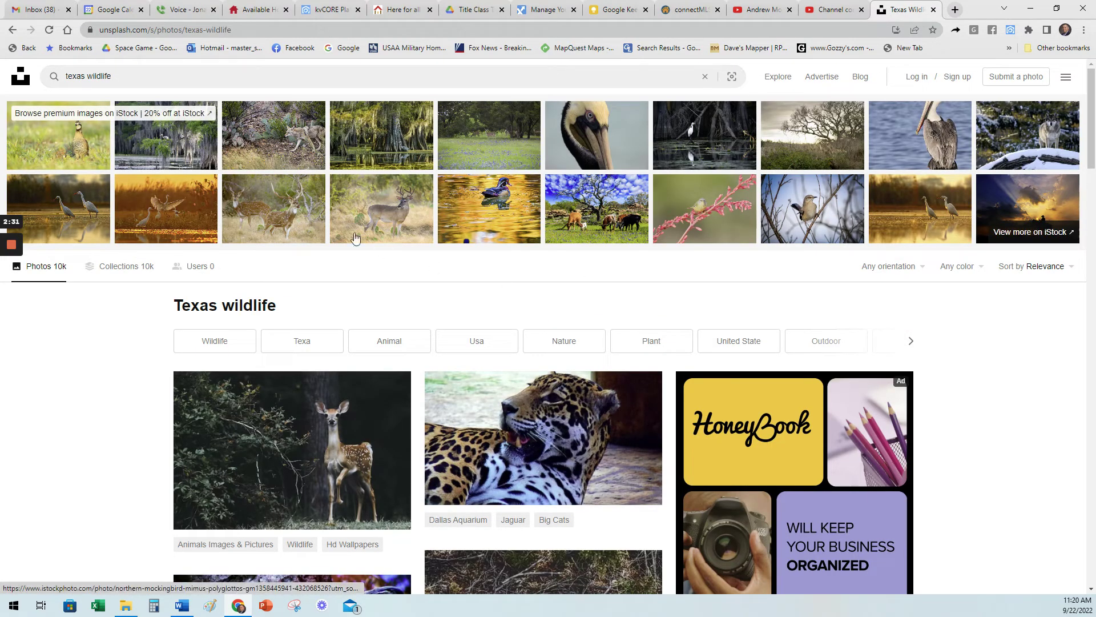
pyautogui.scroll(-7, 46, 330)
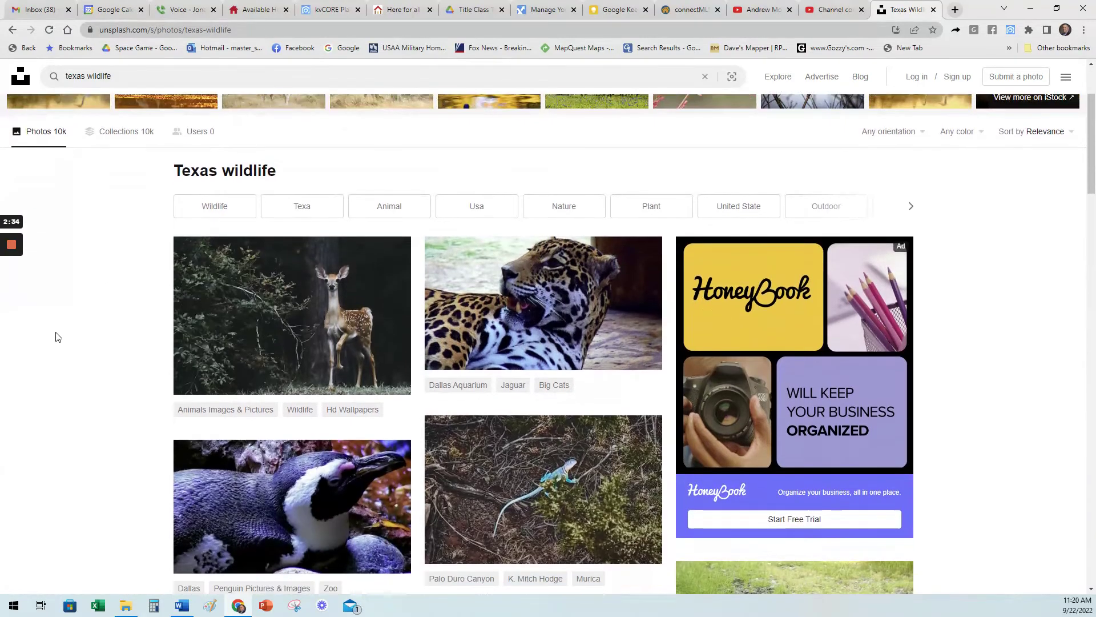
pyautogui.scroll(-6, 79, 326)
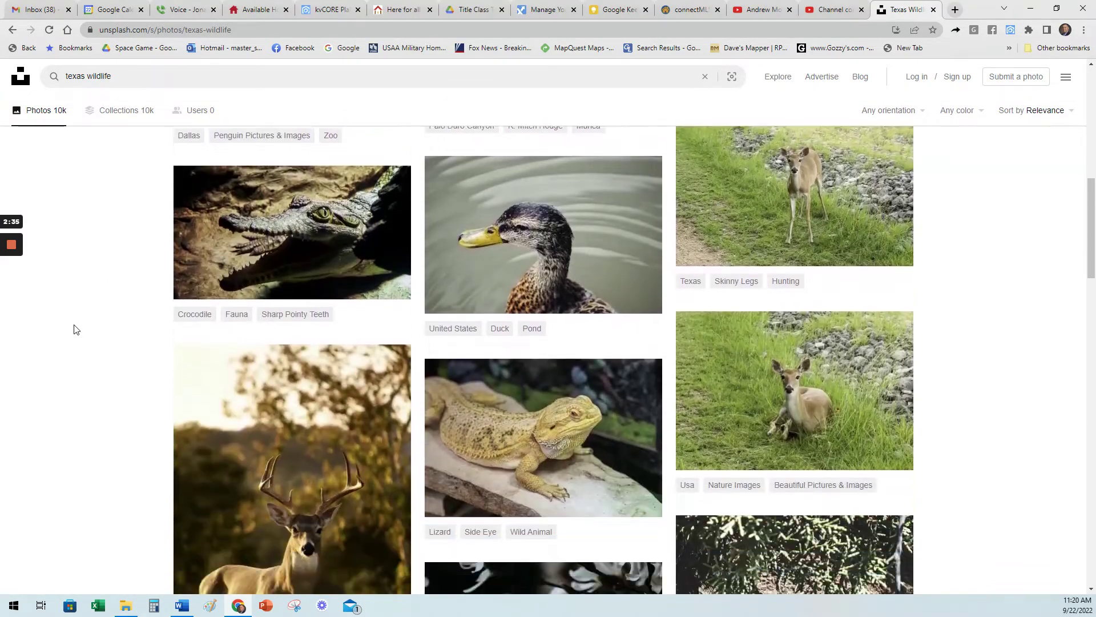
pyautogui.scroll(-6, 318, 305)
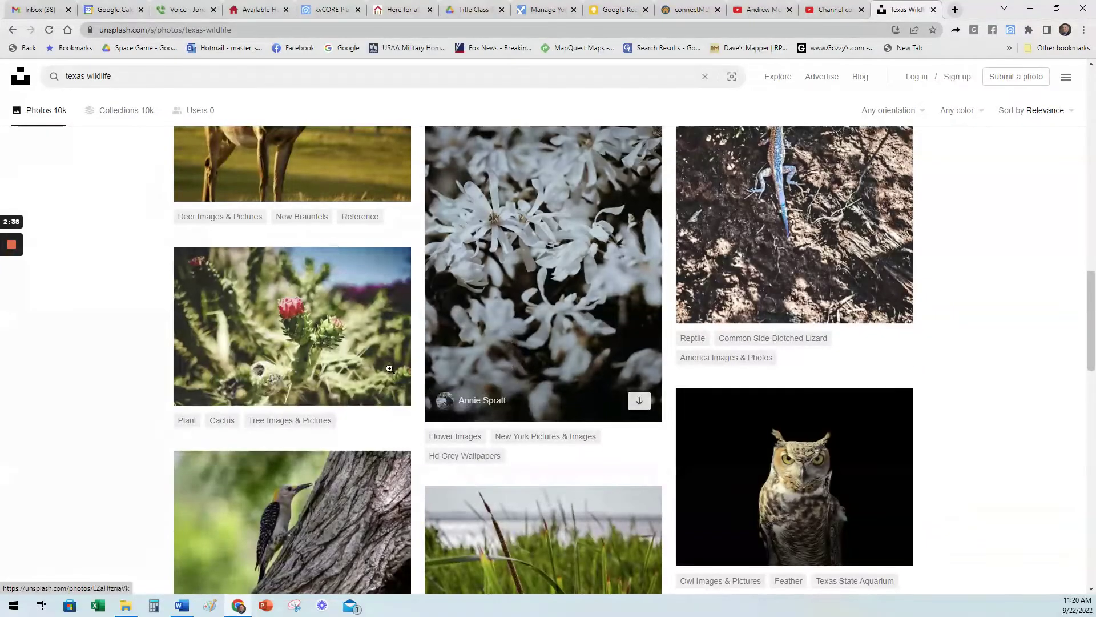
pyautogui.moveTo(389, 369)
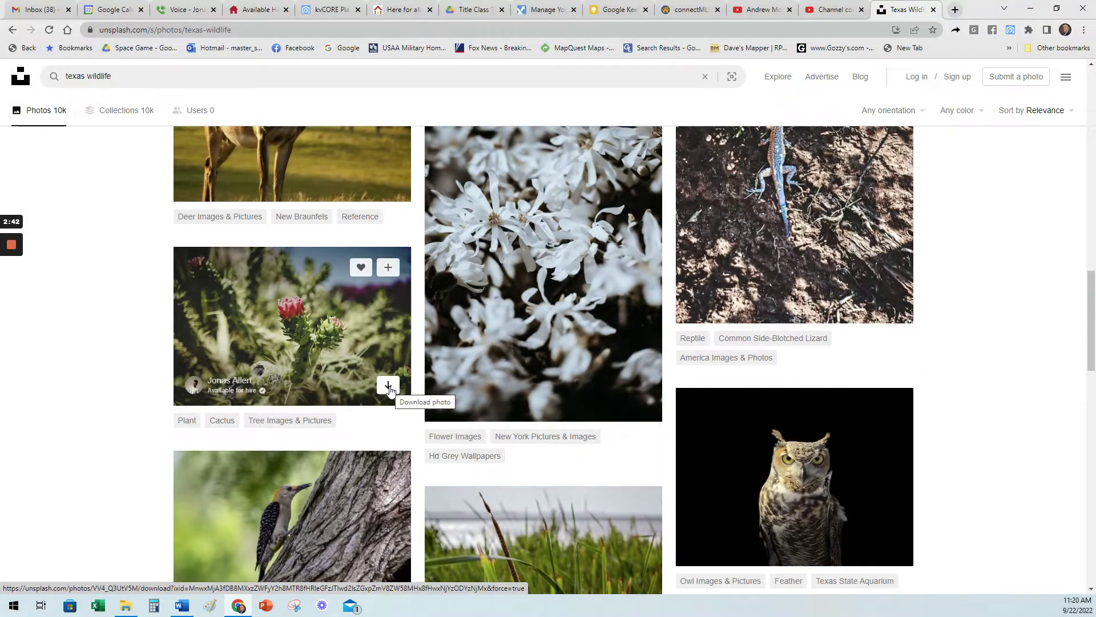
# - Download the flowering cactus photo and save it into Downloads
pyautogui.click(389, 390)
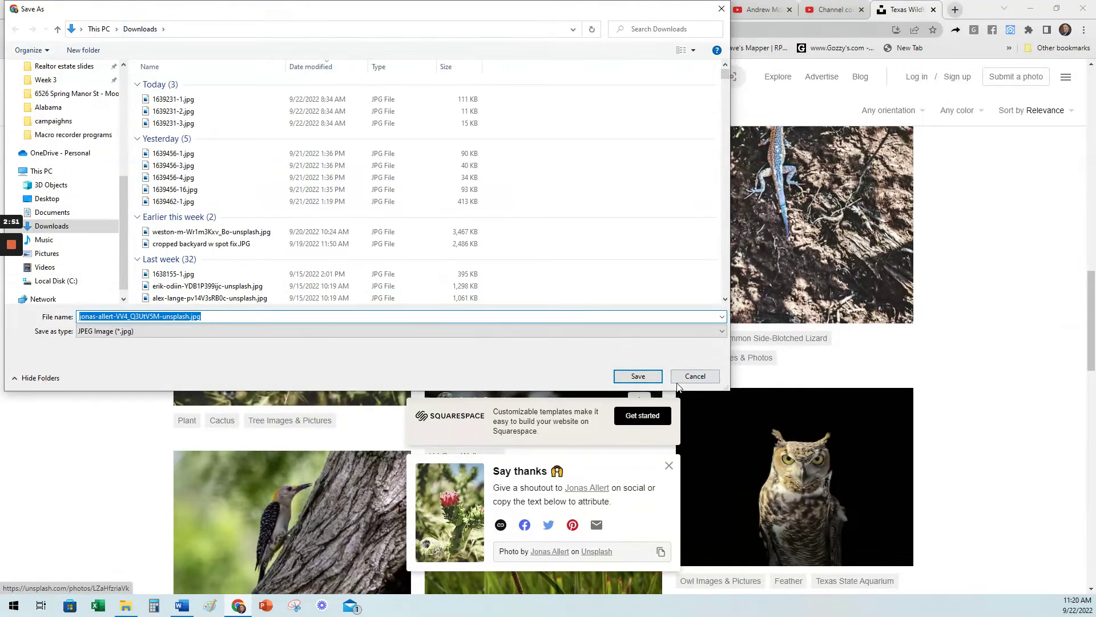
pyautogui.click(638, 375)
pyautogui.scroll(-1, 582, 459)
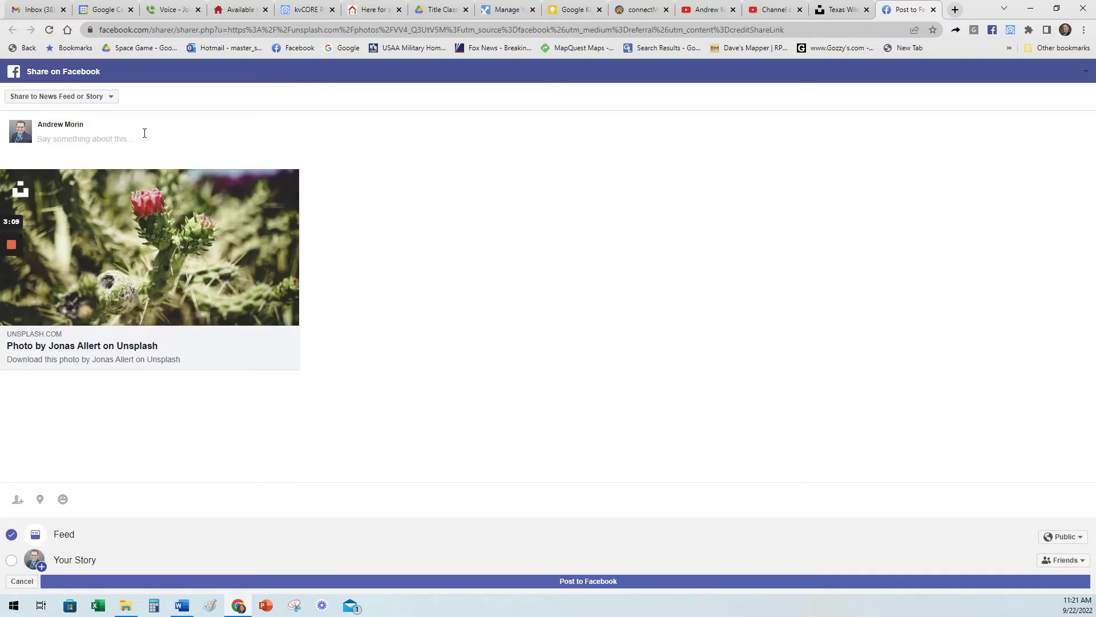
# - Post the cactus photo to Facebook with a thank-you caption for the photographer
pyautogui.write('thanks for the picture')
pyautogui.click(599, 582)
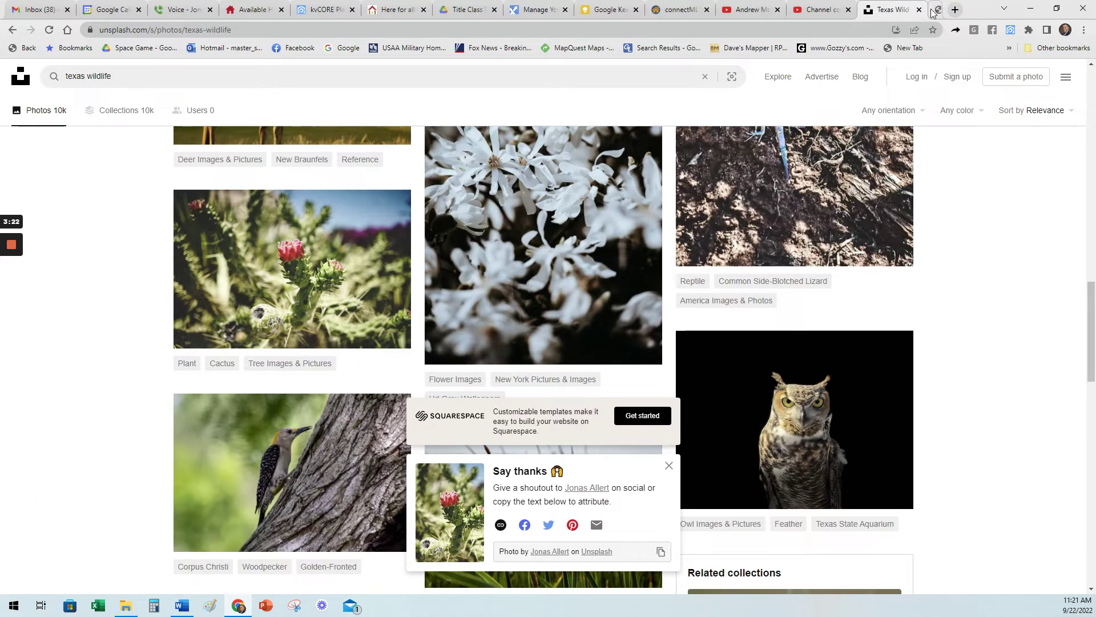
# - Save the owl-on-black photo into Downloads and close the Say thanks prompt
pyautogui.click(668, 465)
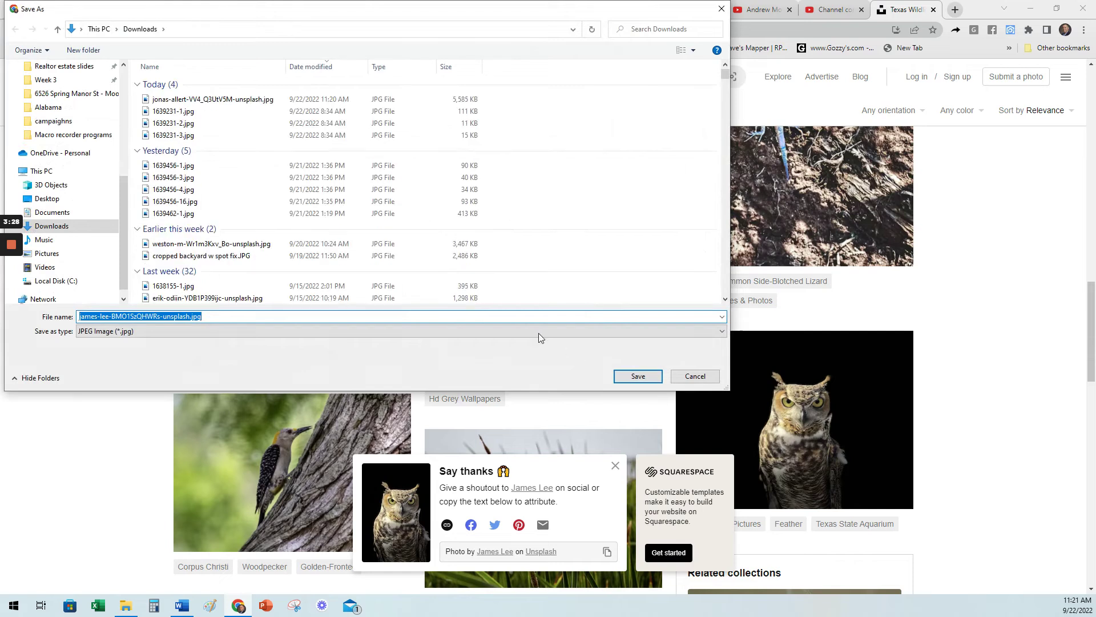
pyautogui.click(638, 375)
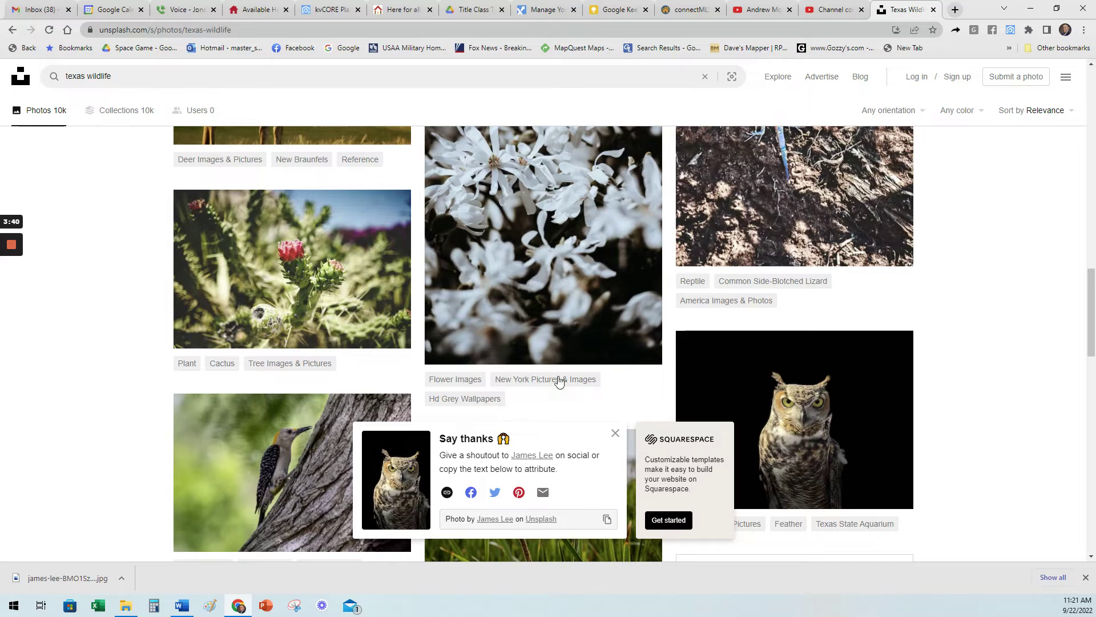
pyautogui.click(615, 433)
pyautogui.scroll(-3, 95, 418)
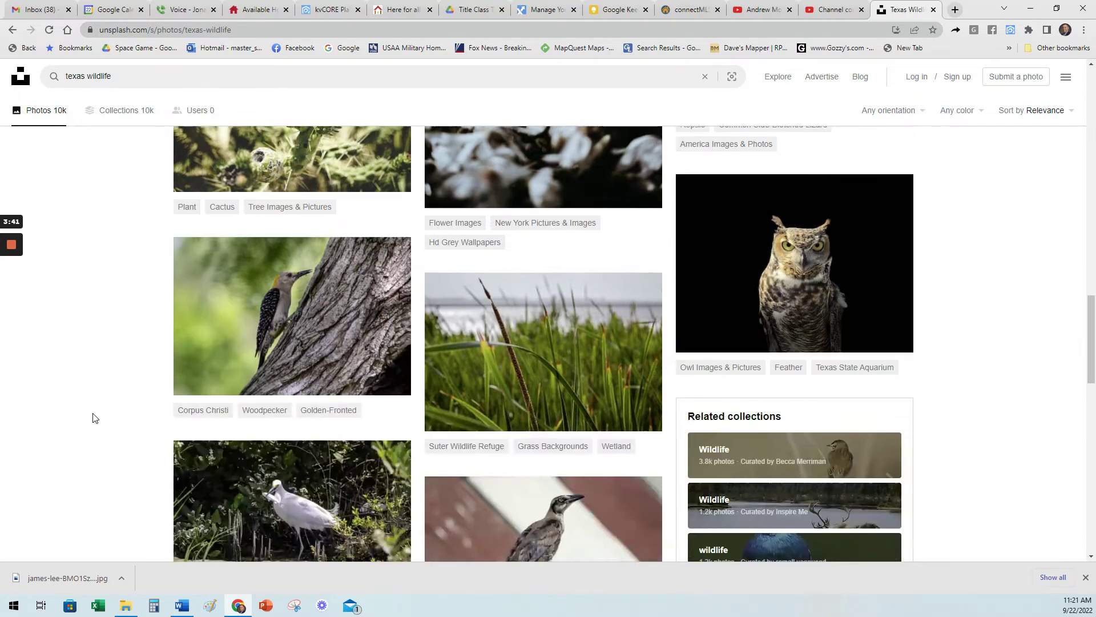
pyautogui.scroll(-4, 71, 384)
pyautogui.scroll(10, 71, 384)
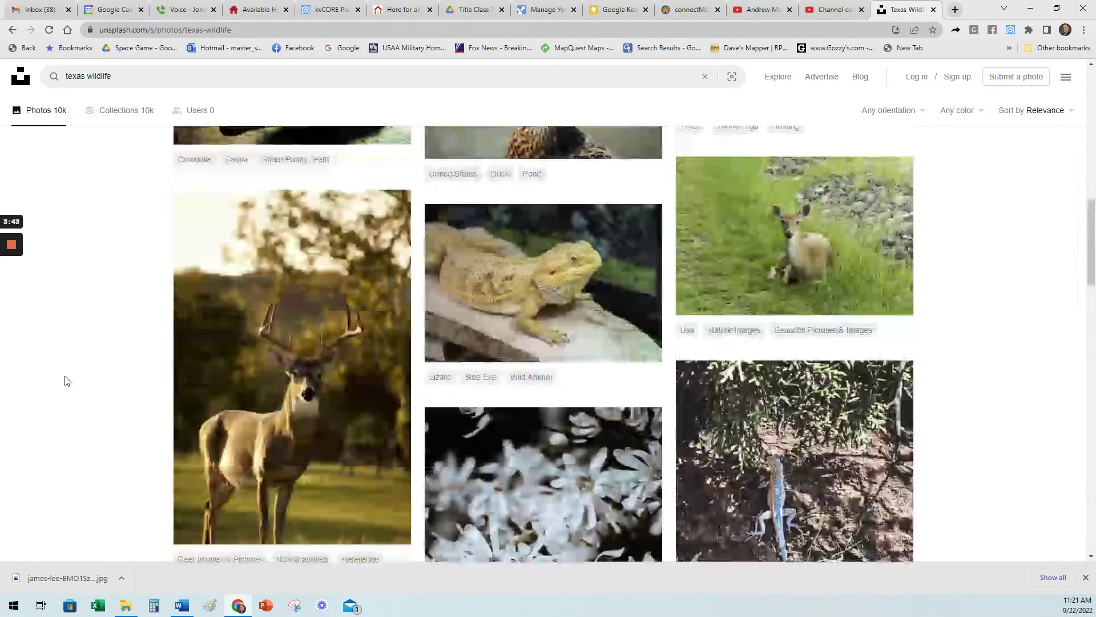
pyautogui.scroll(10, 66, 381)
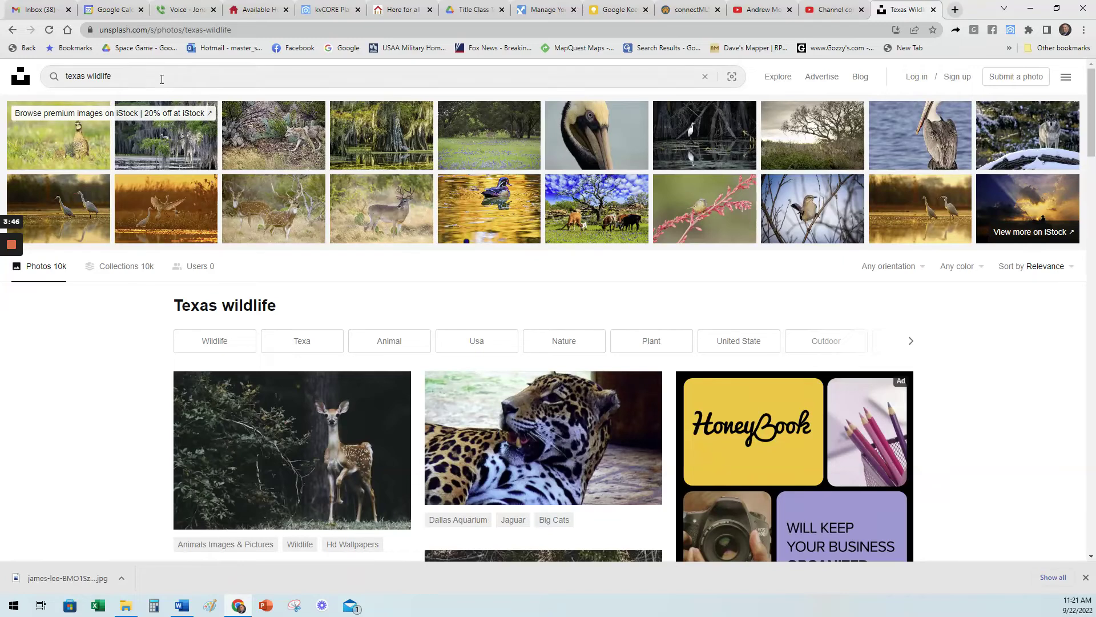
# - Replace the search with 'motorcycles' and scroll through the motorcycle photo results
pyautogui.tripleClick(158, 81)
pyautogui.write('mo')
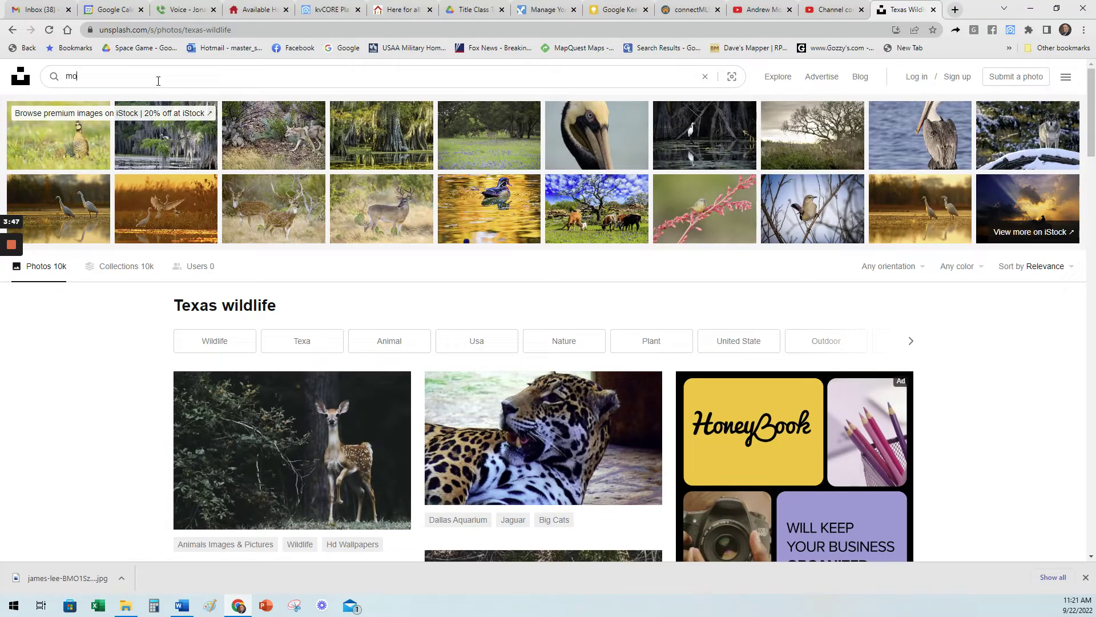
pyautogui.write('torcycles')
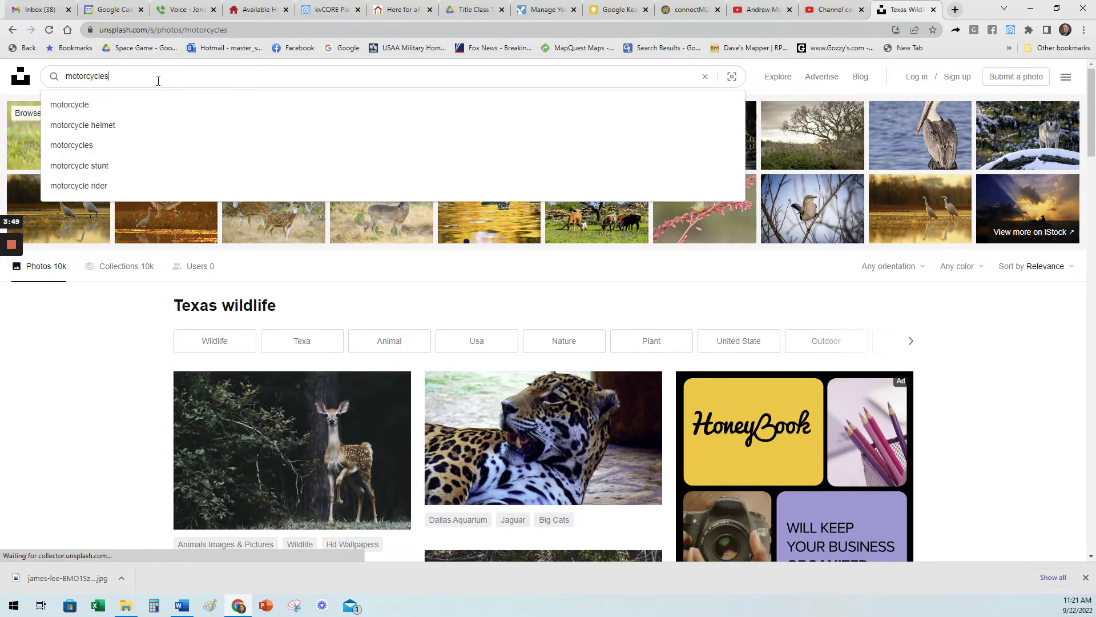
pyautogui.press('Return')
pyautogui.scroll(-1, 542, 136)
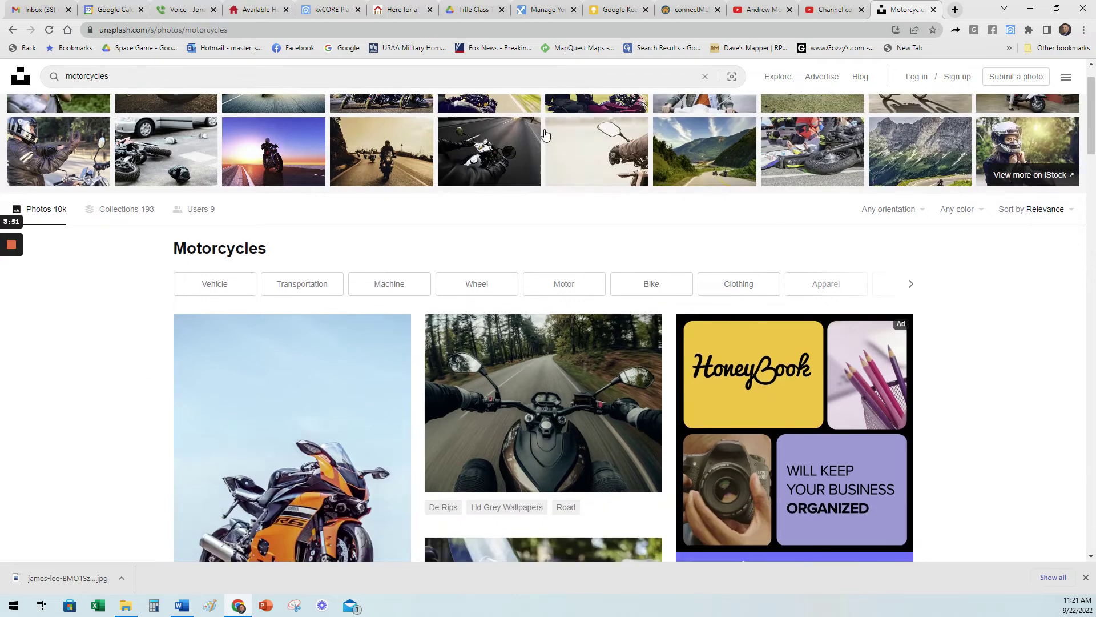
pyautogui.scroll(-3, 998, 309)
pyautogui.scroll(-4, 533, 331)
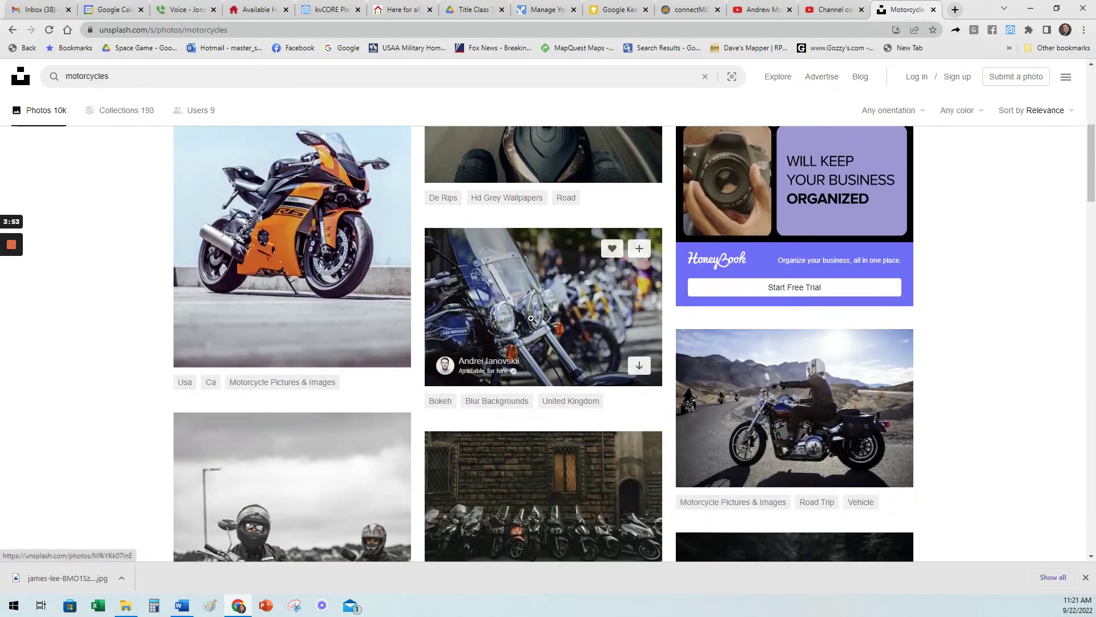
pyautogui.scroll(-3, 716, 242)
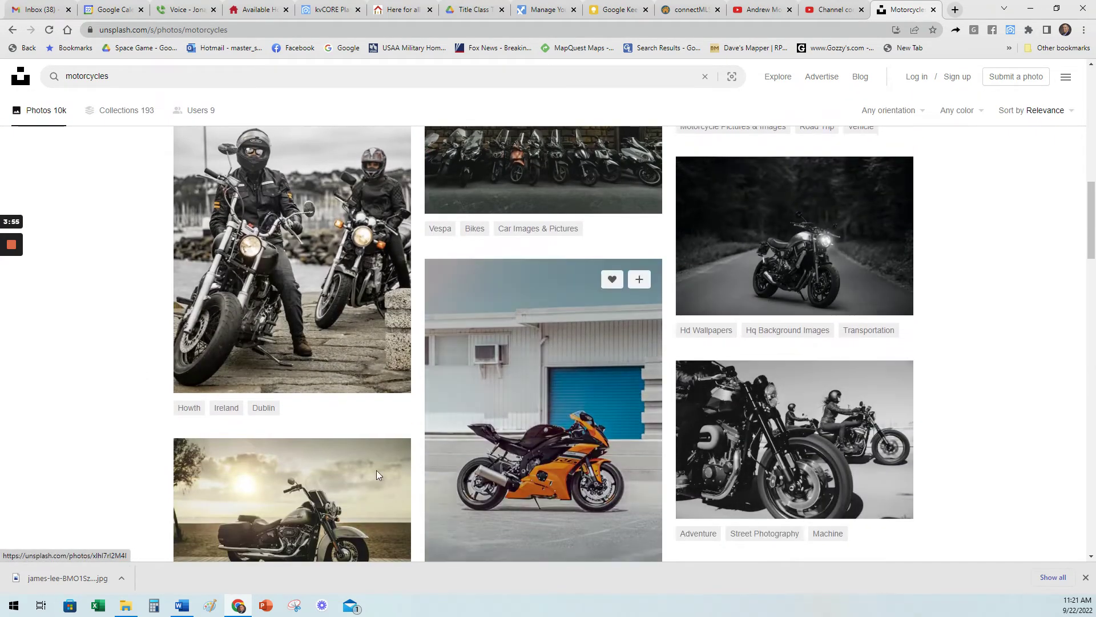
pyautogui.scroll(-4, 607, 283)
pyautogui.scroll(2, 54, 392)
pyautogui.scroll(10, 53, 392)
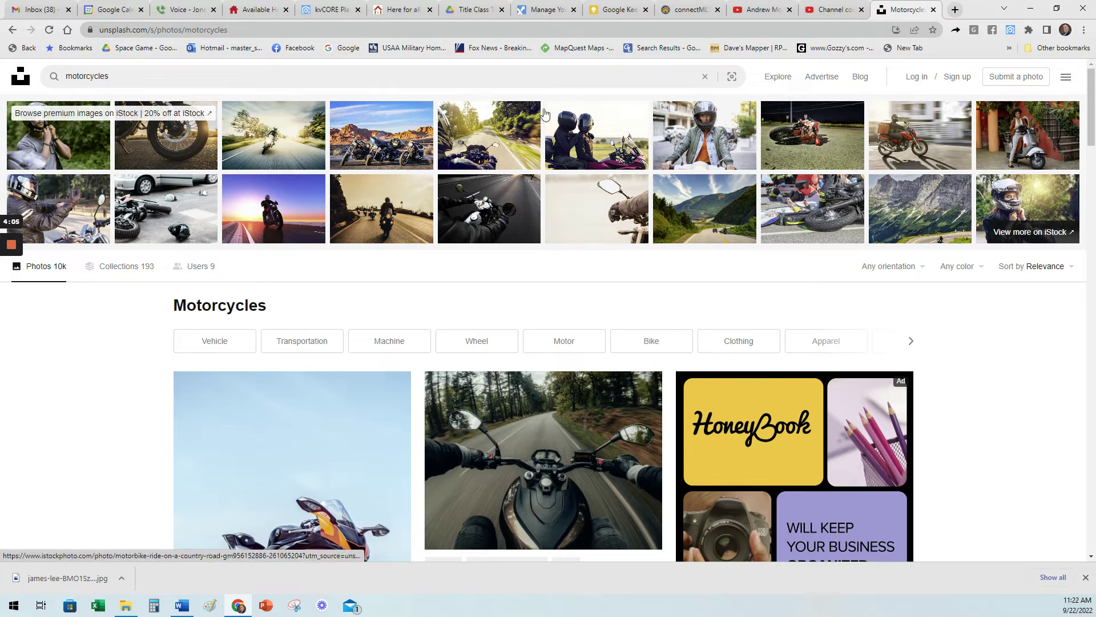
# - Return to kvCORE and open the website's Edit Settings at the background image section
pyautogui.click(337, 10)
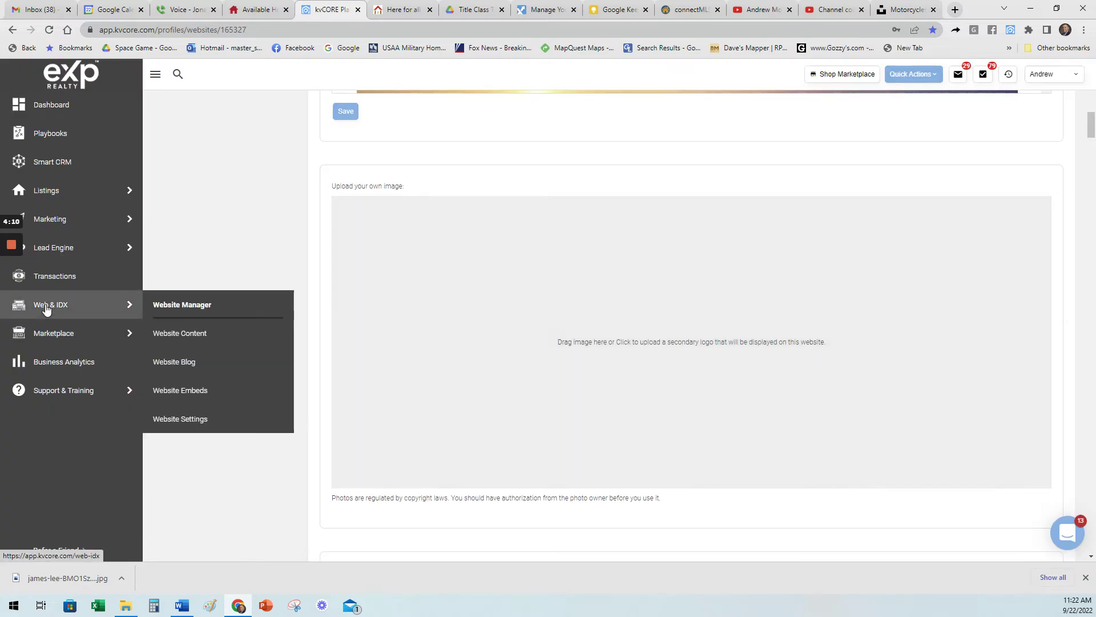
pyautogui.click(47, 307)
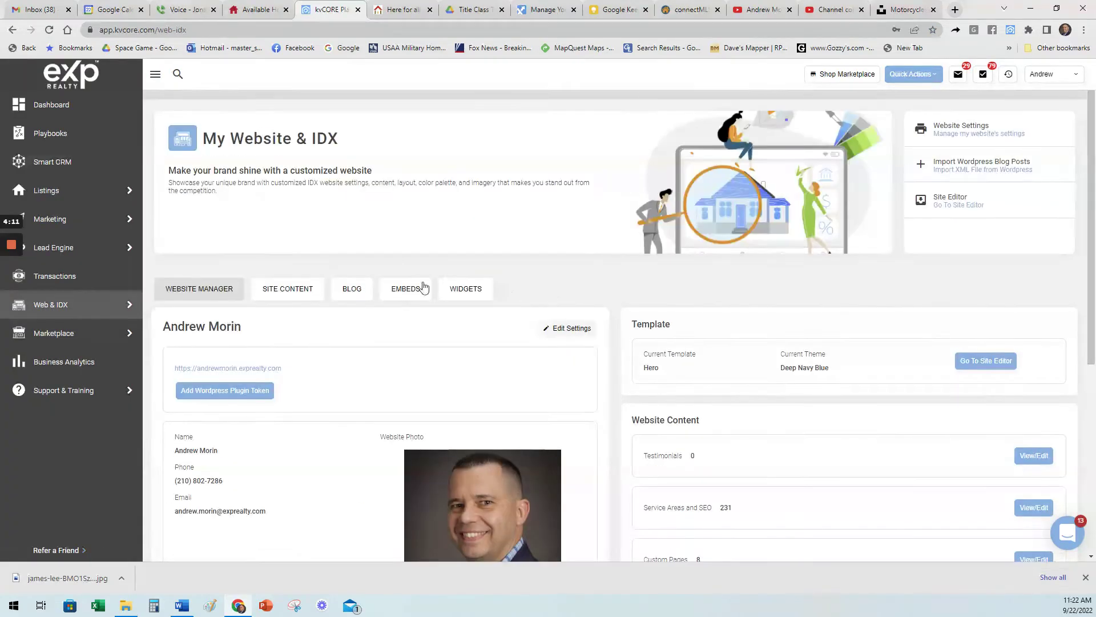
pyautogui.click(556, 328)
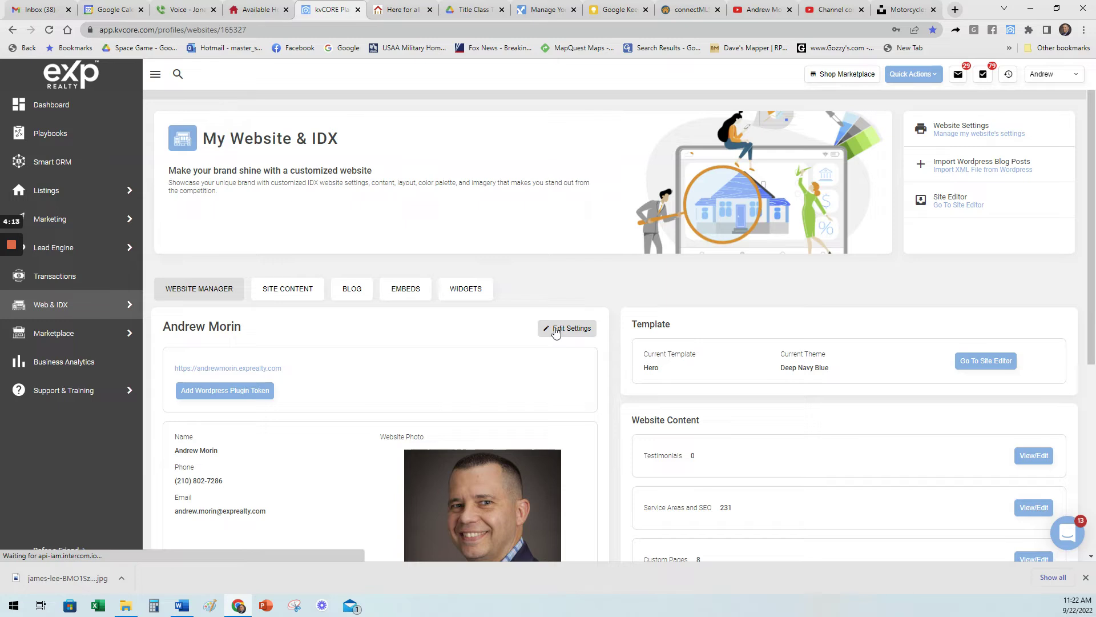
pyautogui.scroll(-10, 303, 257)
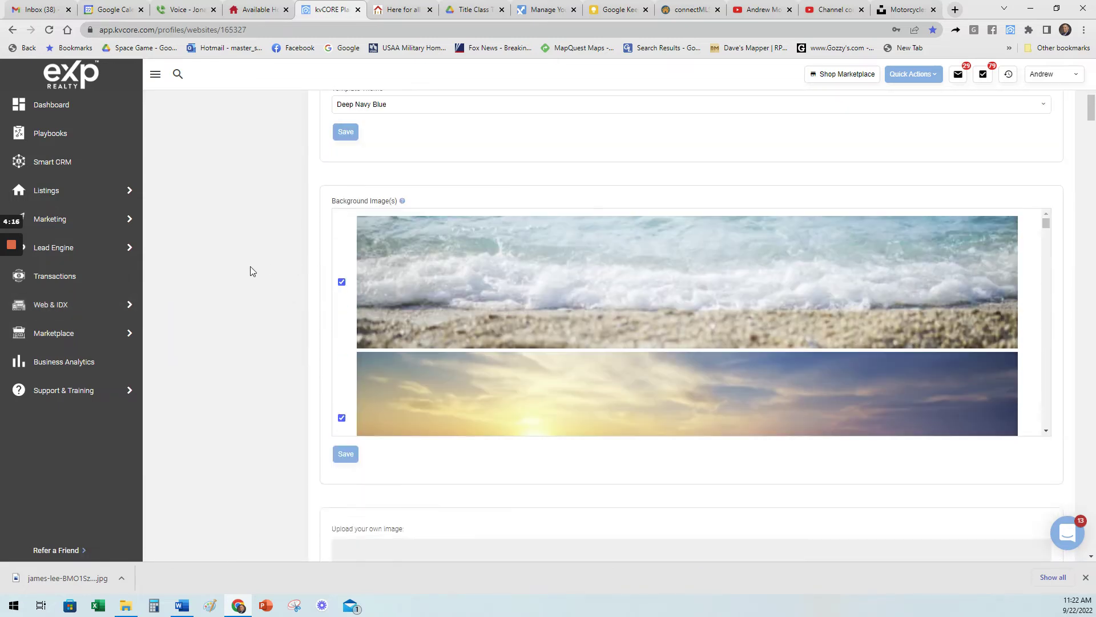
pyautogui.scroll(-4, 285, 311)
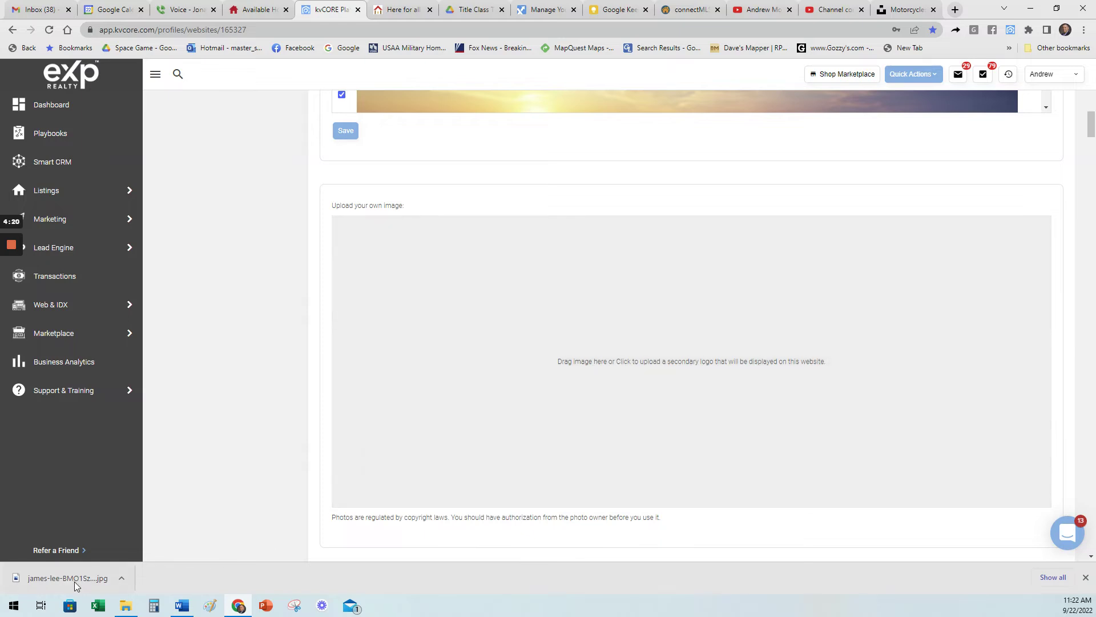
# - Drag in the downloaded owl photo, confirm its crop, and upload it as a background
pyautogui.moveTo(77, 582); pyautogui.dragTo(712, 308)
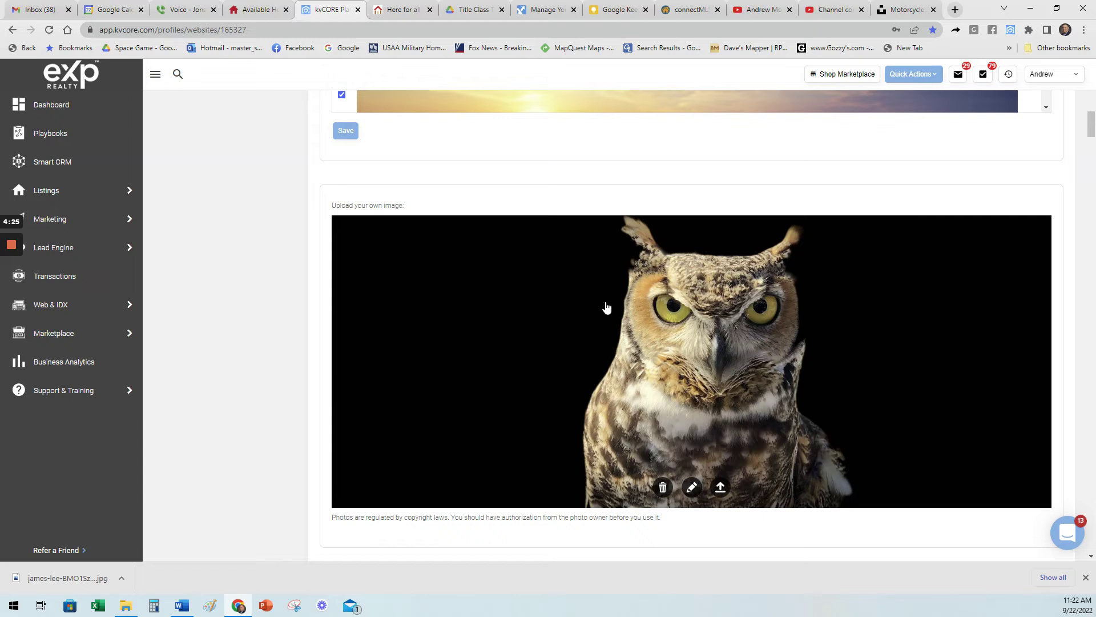
pyautogui.click(693, 487)
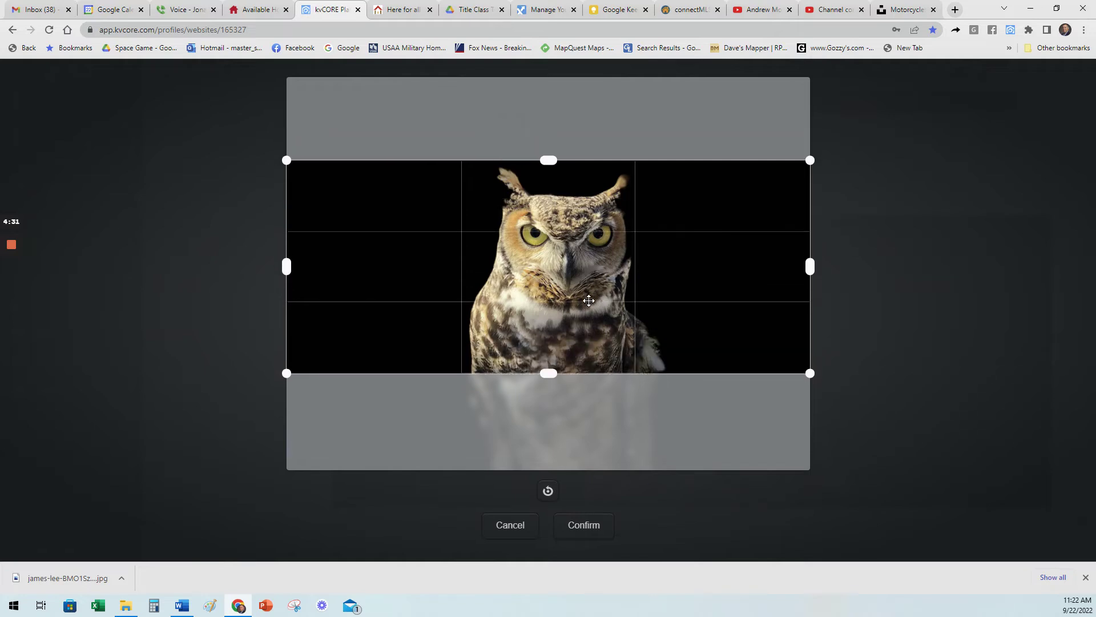
pyautogui.click(582, 527)
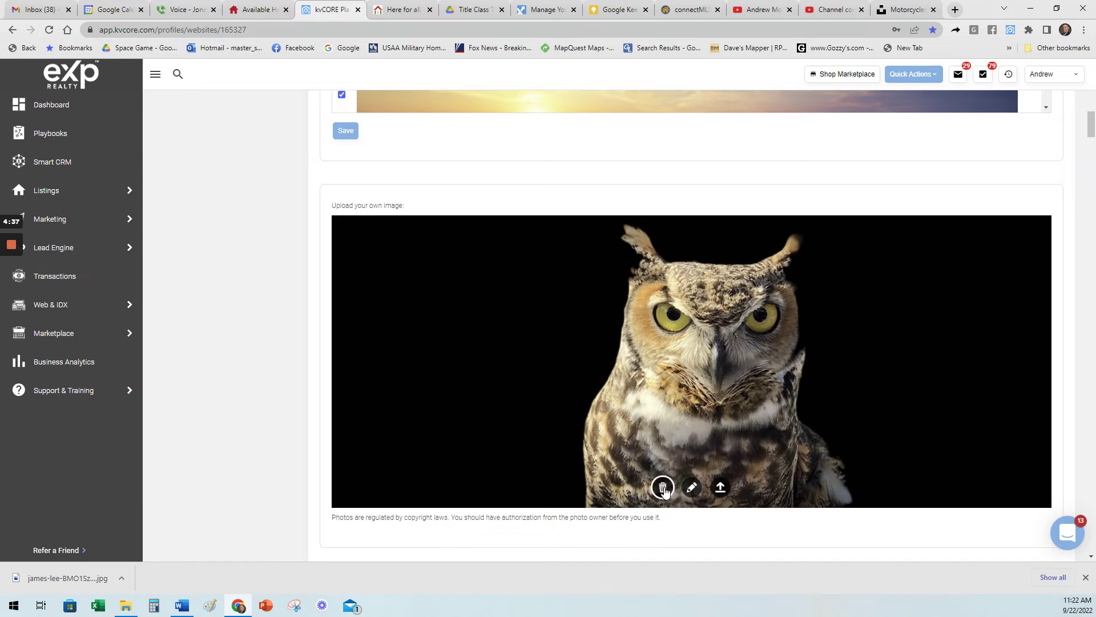
pyautogui.doubleClick(720, 488)
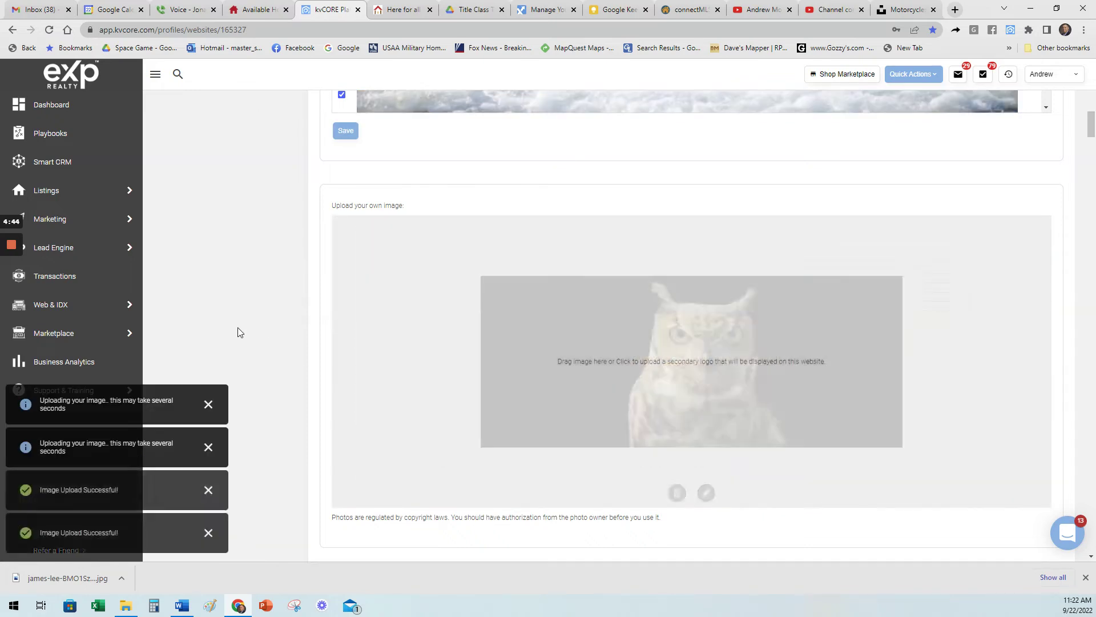
pyautogui.scroll(2, 404, 220)
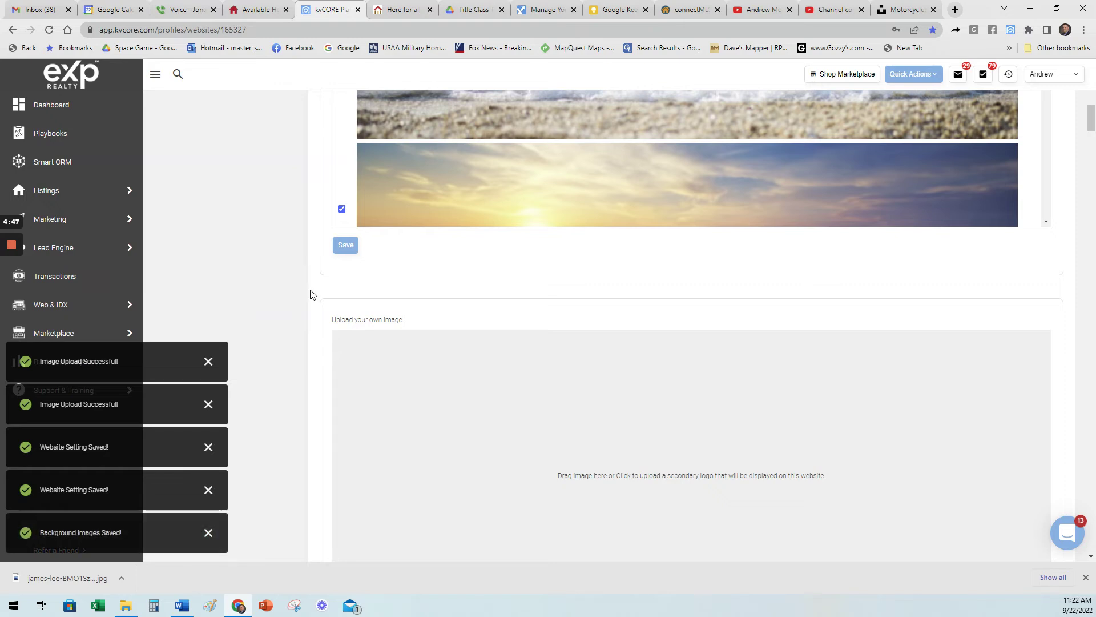
# - Upload the jonas-allert cactus flower Unsplash JPG from Downloads as a custom background image
pyautogui.scroll(-2, 563, 420)
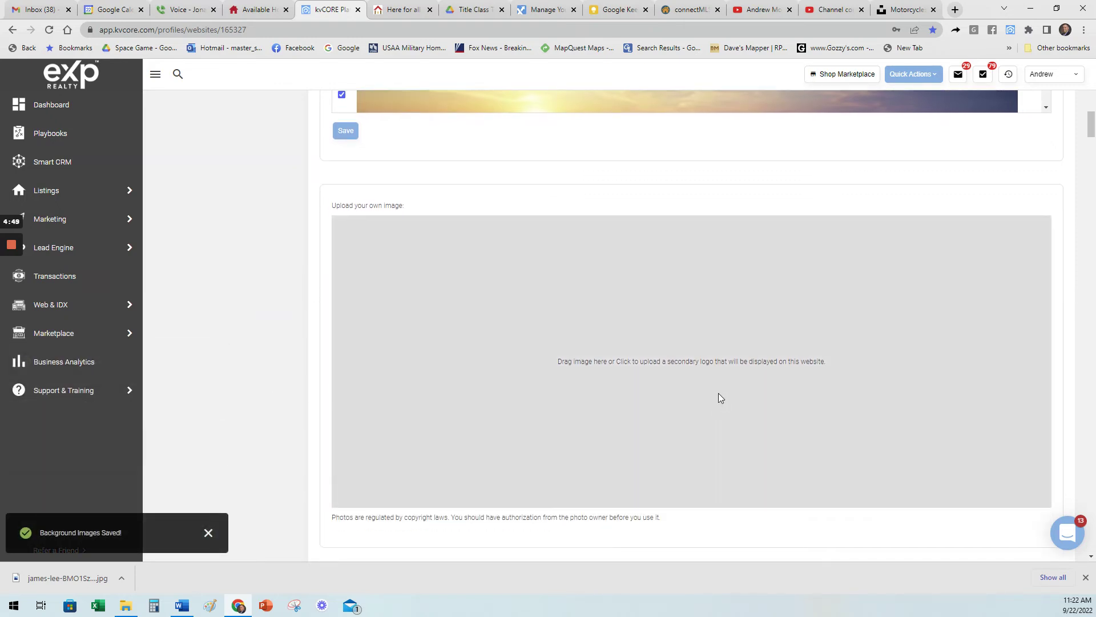
pyautogui.click(718, 396)
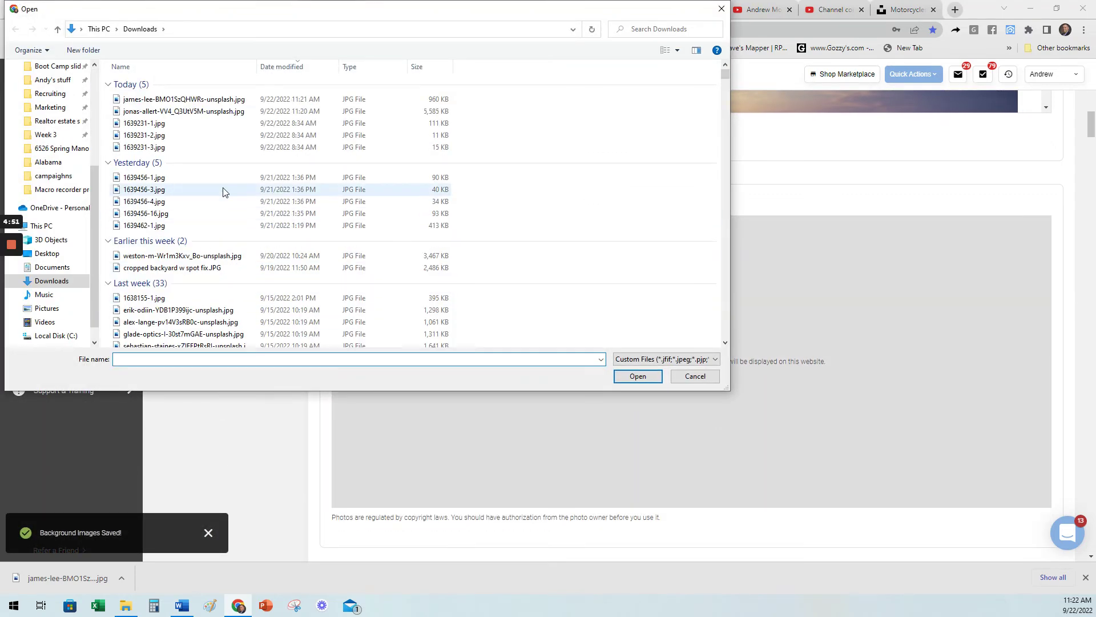
pyautogui.click(192, 112)
pyautogui.doubleClick(191, 113)
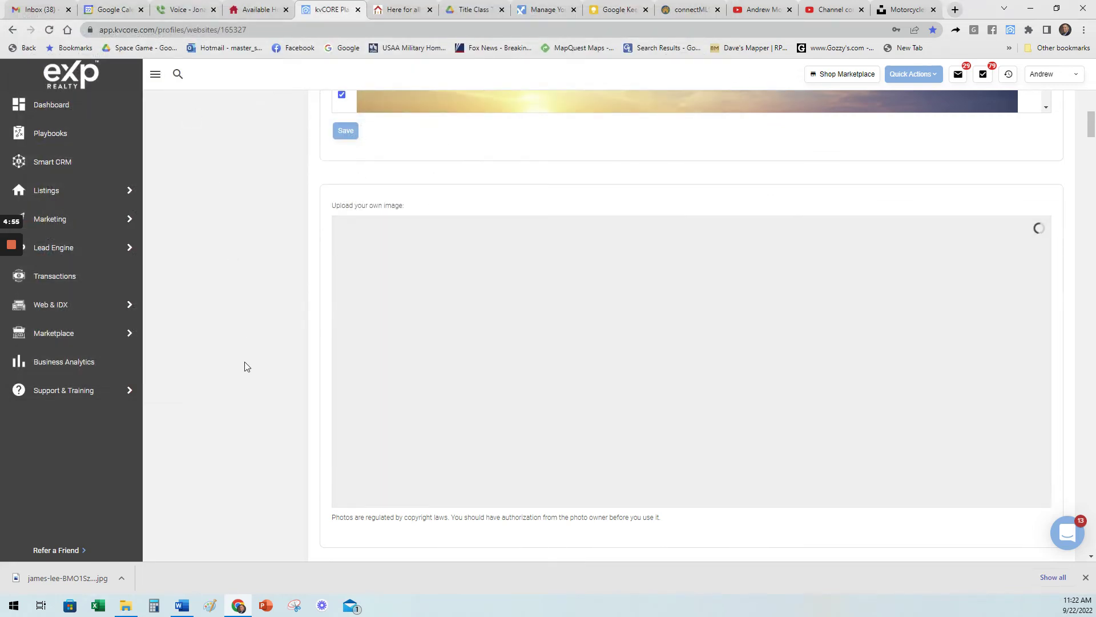
# - Crop the cactus photo by moving the crop area higher to fit the banner
pyautogui.moveTo(693, 492)
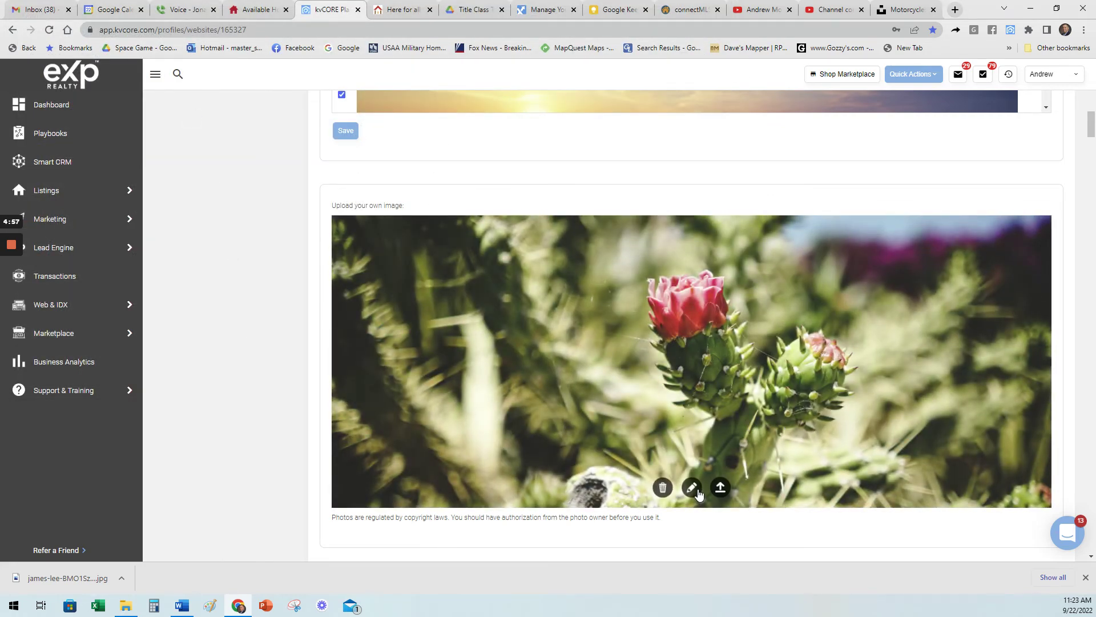
pyautogui.click(486, 464)
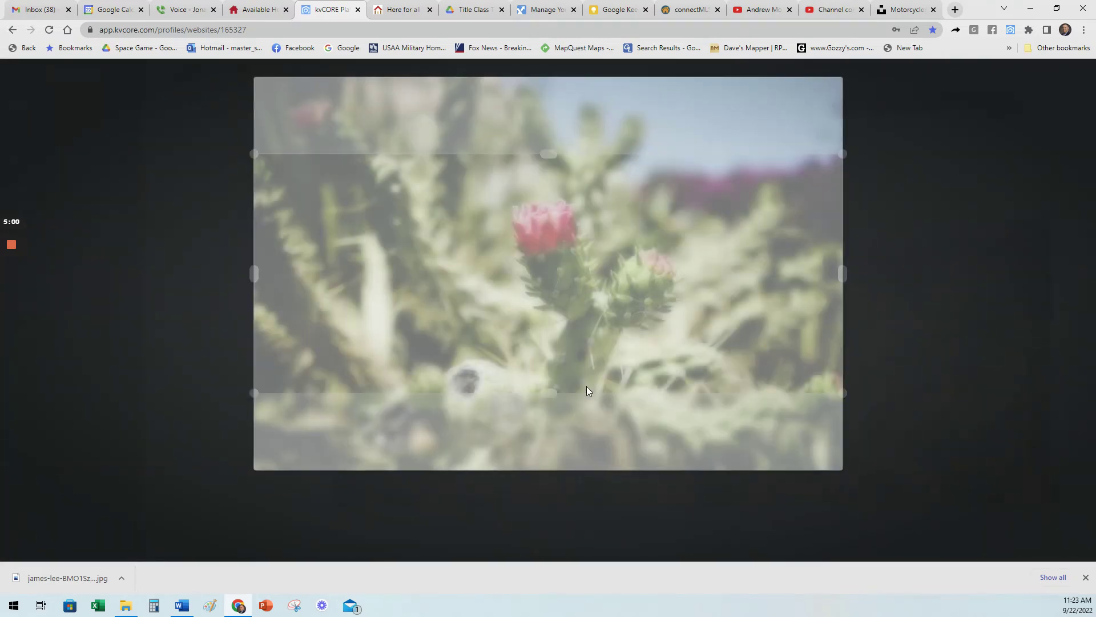
pyautogui.moveTo(666, 267); pyautogui.dragTo(693, 219)
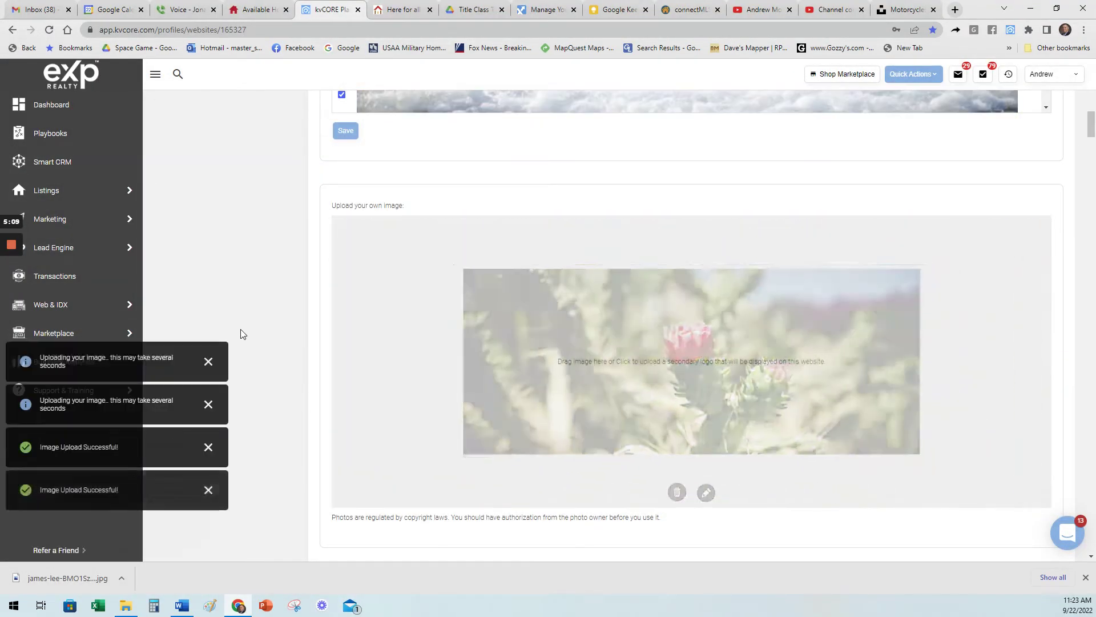
# - Save the Background Image(s) selection and scroll through the stock background list
pyautogui.scroll(4, 249, 305)
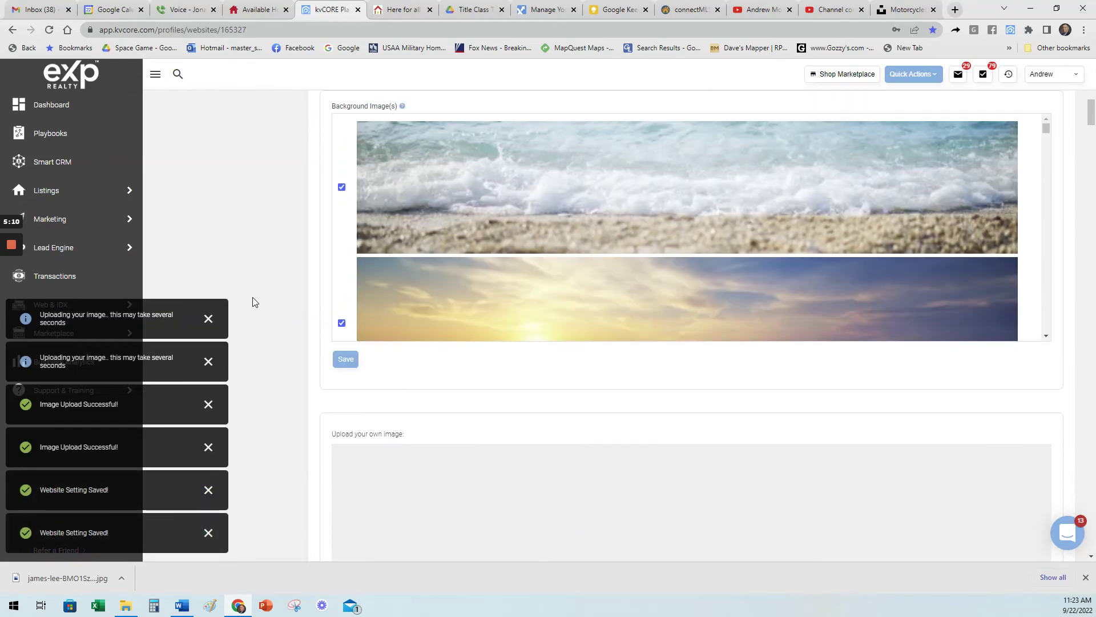
pyautogui.click(341, 361)
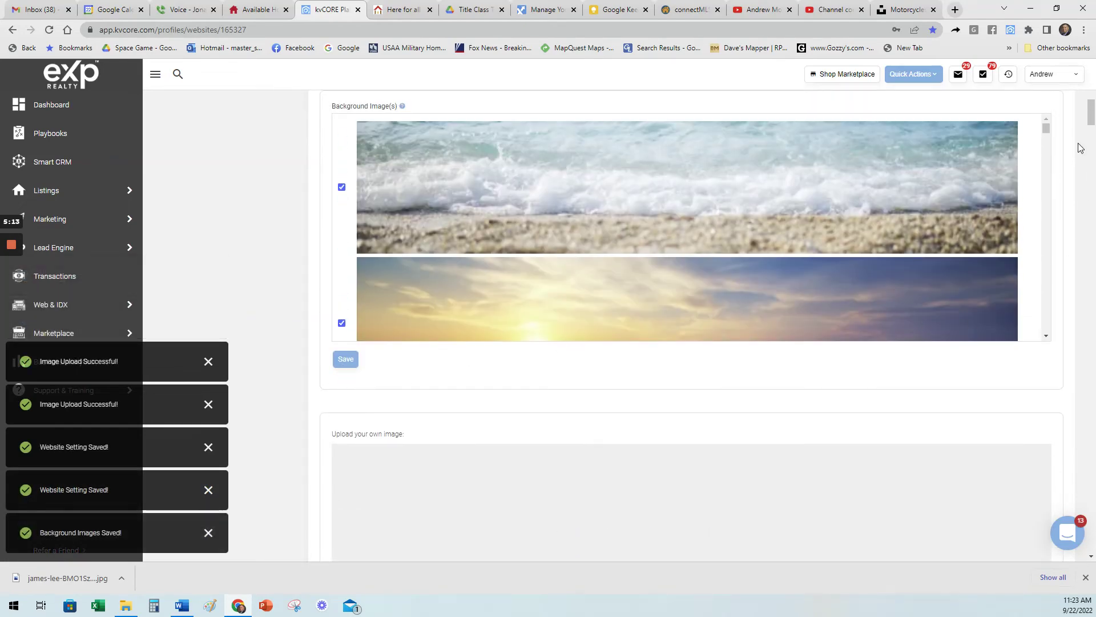
pyautogui.moveTo(1046, 132); pyautogui.dragTo(1032, 253)
pyautogui.scroll(-3, 351, 215)
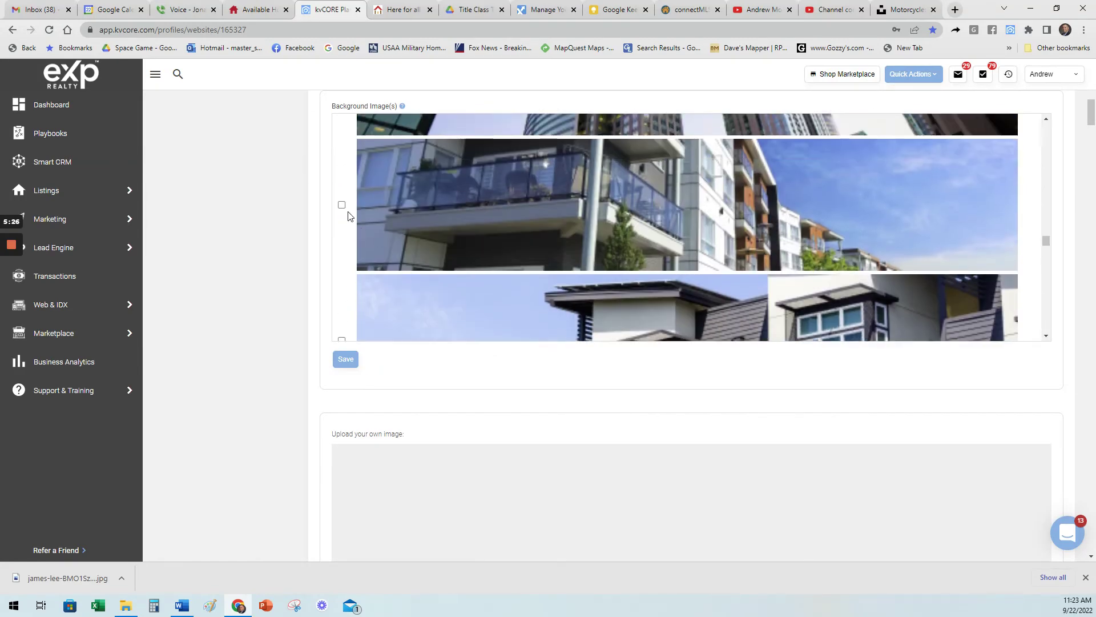
pyautogui.scroll(-6, 354, 208)
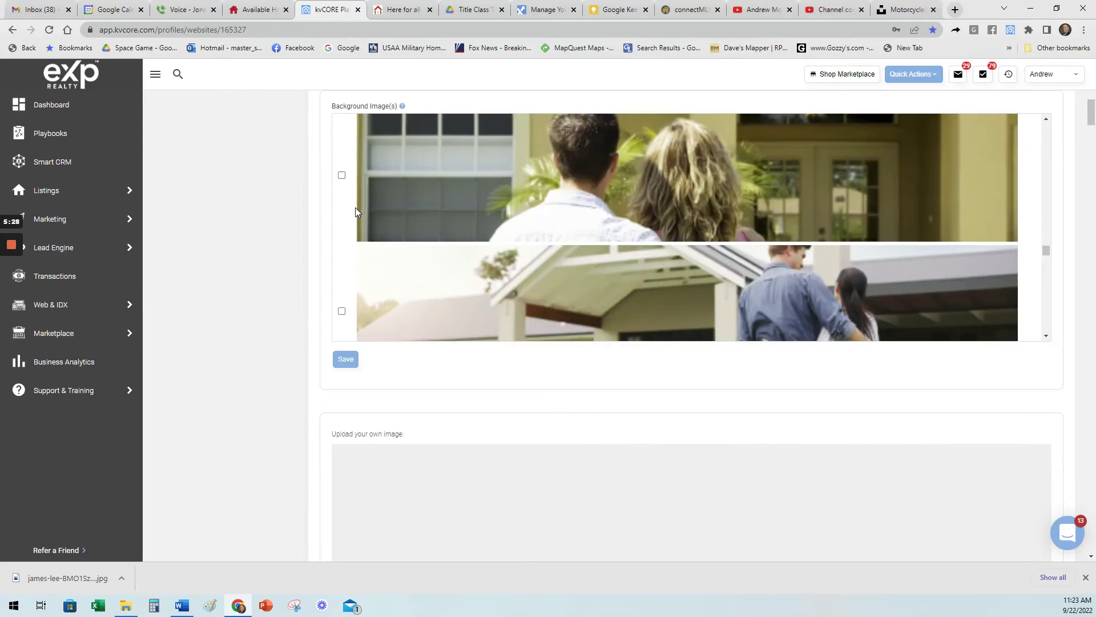
pyautogui.scroll(-5, 355, 207)
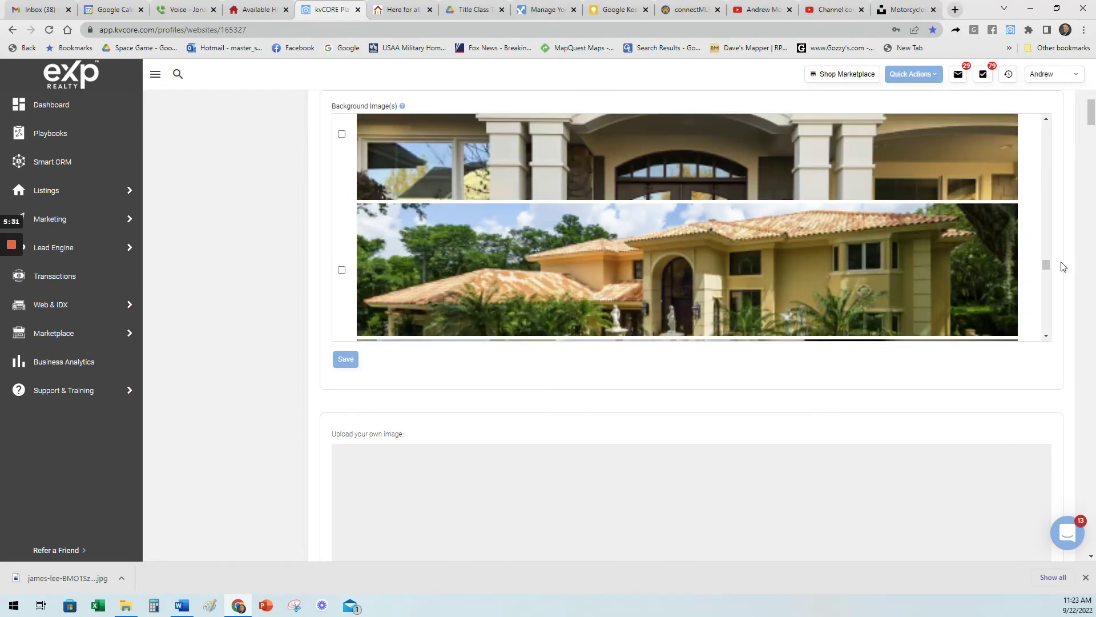
pyautogui.moveTo(1047, 264); pyautogui.dragTo(1046, 218)
# - Recheck the background image list and save the background image choices again
pyautogui.scroll(4, 764, 241)
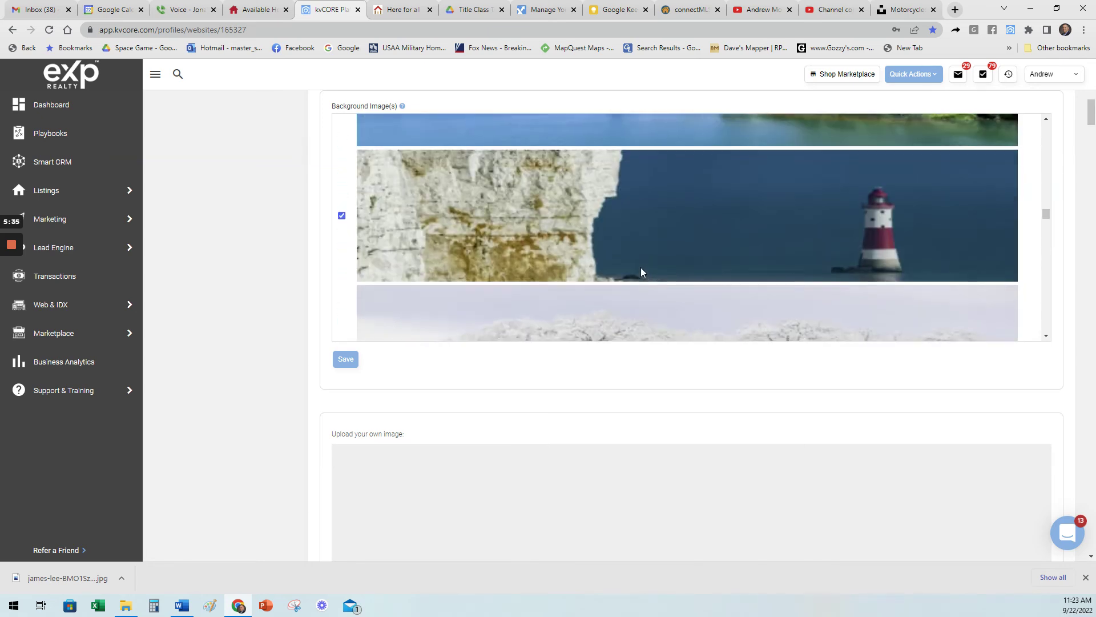
pyautogui.scroll(-2, 641, 267)
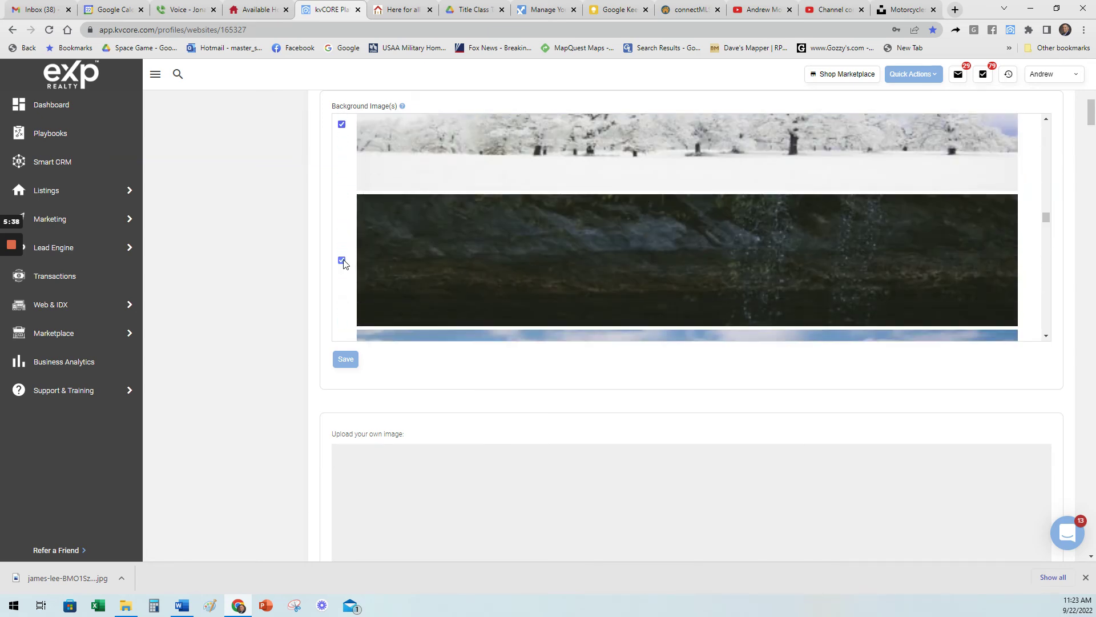
pyautogui.scroll(8, 556, 271)
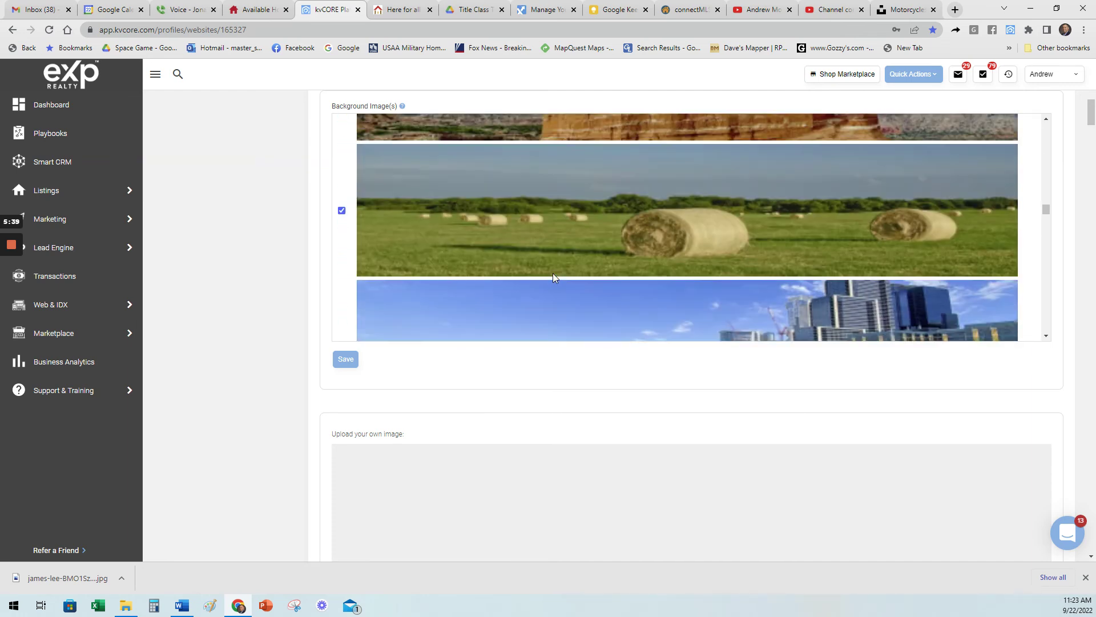
pyautogui.scroll(3, 516, 268)
pyautogui.scroll(-5, 508, 264)
pyautogui.scroll(6, 500, 261)
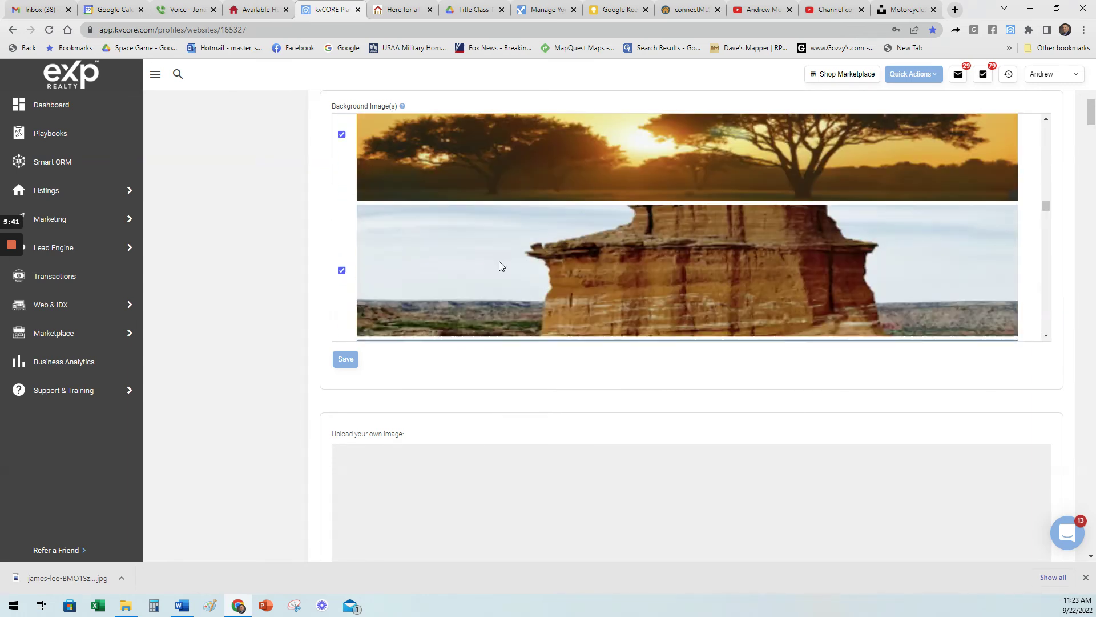
pyautogui.click(352, 359)
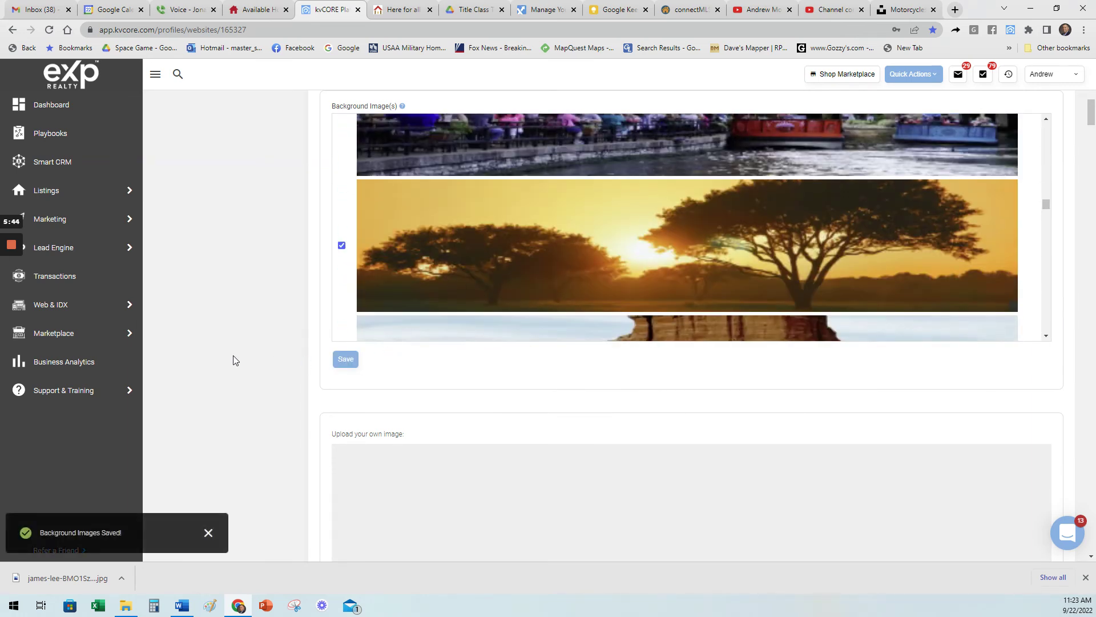
pyautogui.scroll(-1, 242, 338)
pyautogui.scroll(-3, 243, 338)
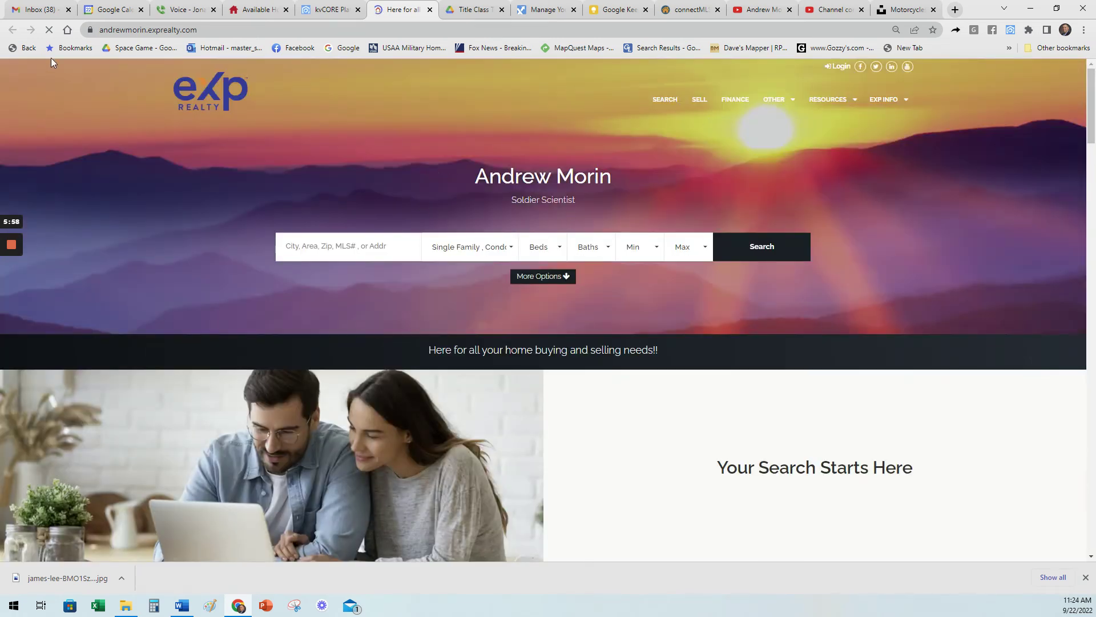
# - Reload the live agent website to show the grayscale dandelion background, then close the downloads bar
pyautogui.click(50, 31)
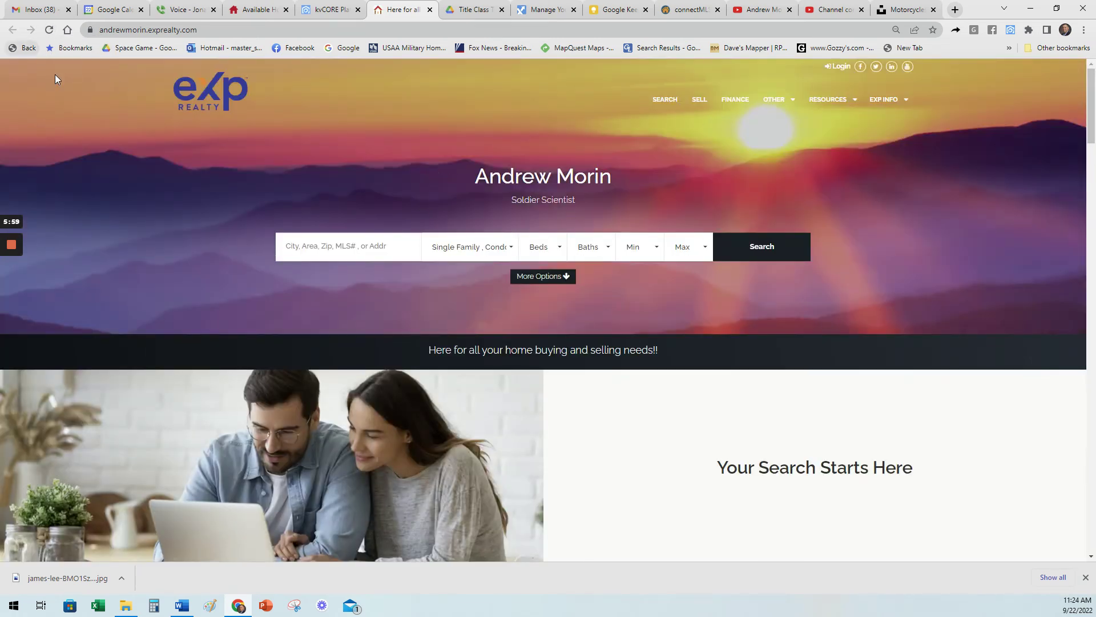
pyautogui.click(49, 32)
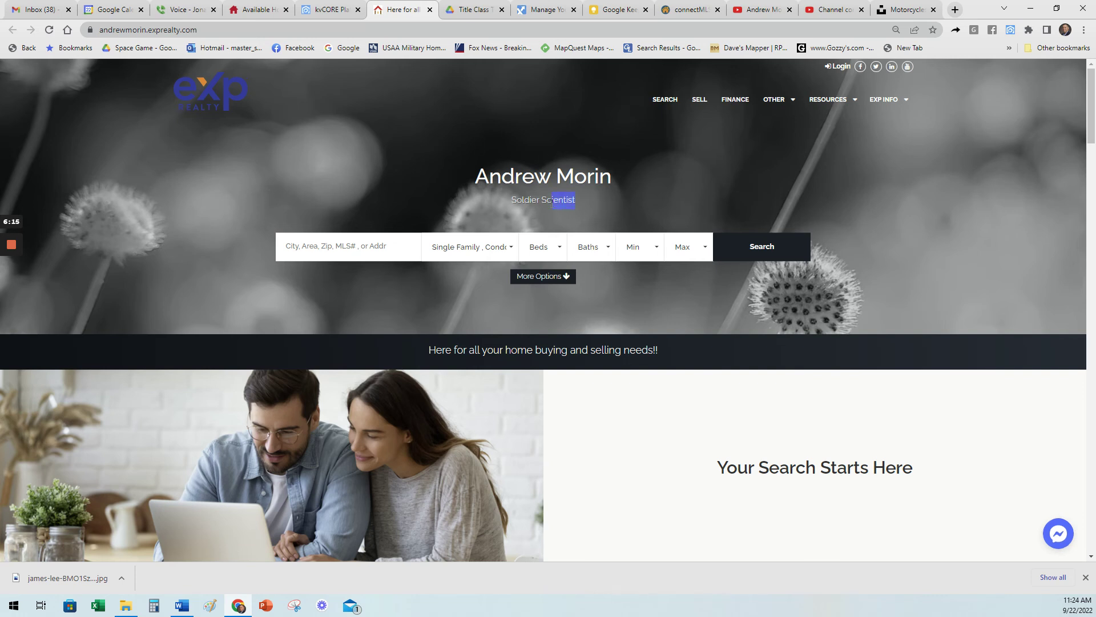
pyautogui.click(485, 203)
pyautogui.click(1086, 578)
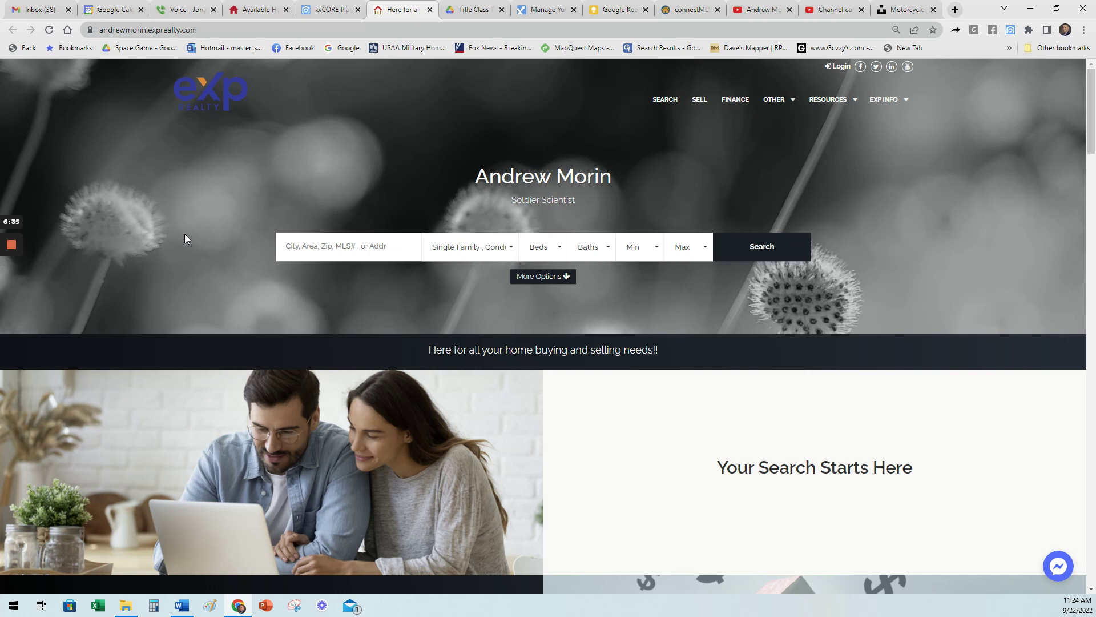
pyautogui.moveTo(11, 258)
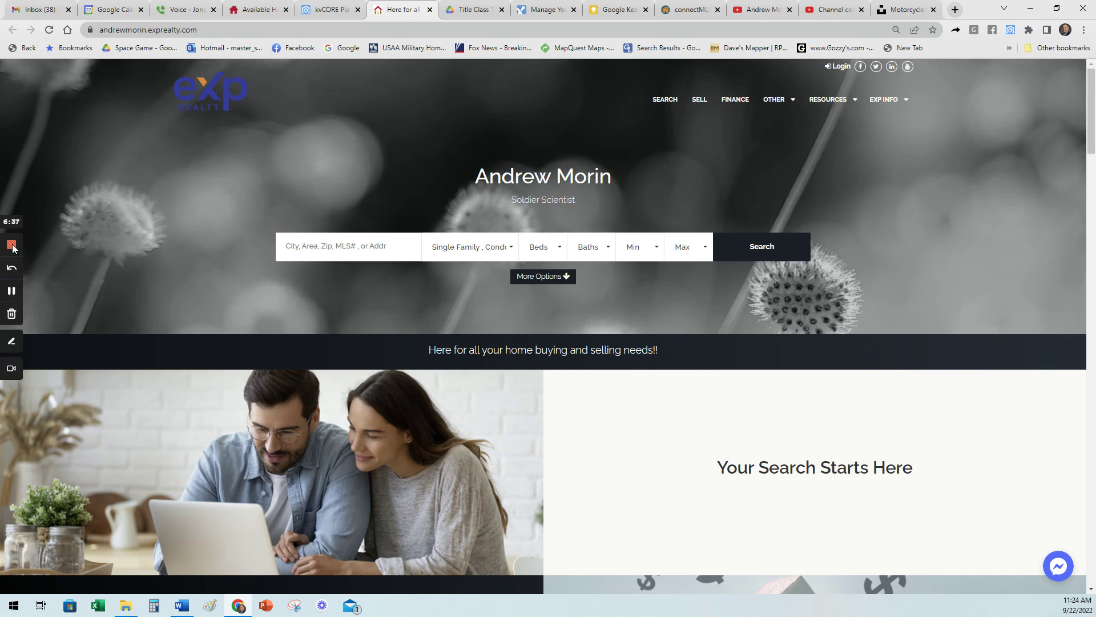